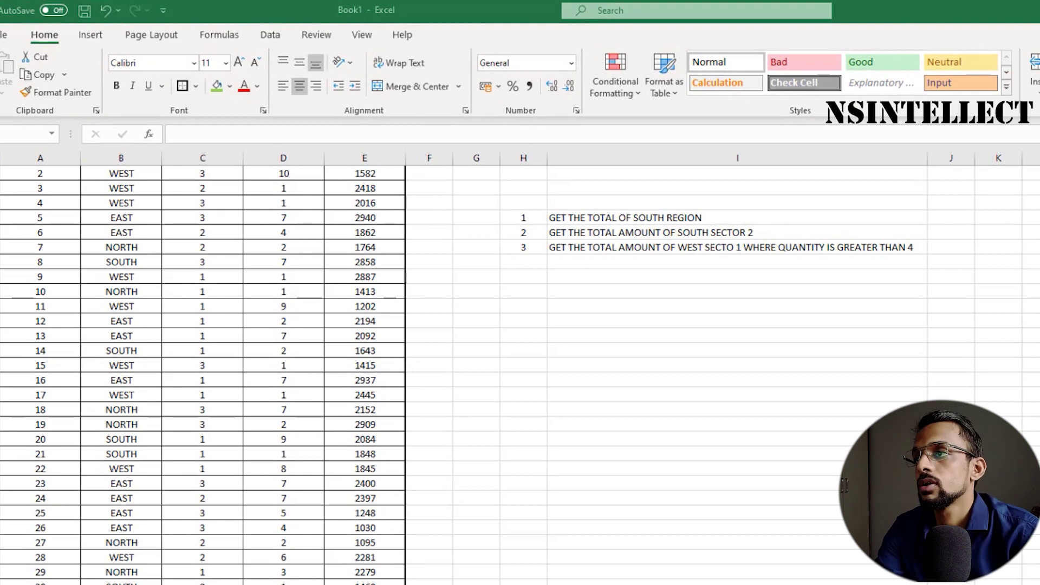
- In J6, start a SUMPRODUCT formula whose first range is the REGION column B2:B101
key("Up")
key("Up")
key("Up")
key("Up")
key("Up")
key("Down")
key("Down")
key("Down")
key("Down")
key("Down")
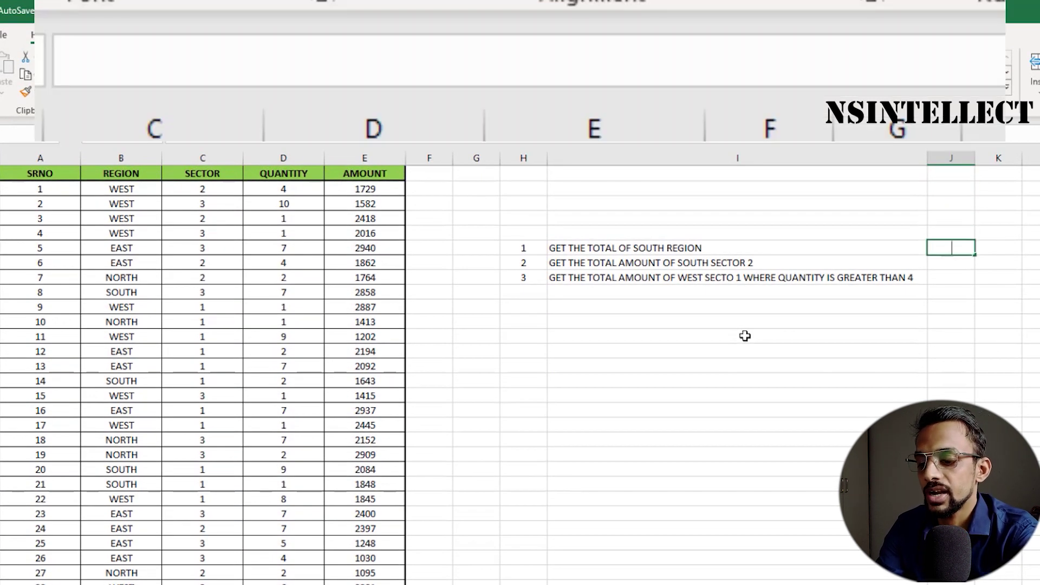
type("=sumo")
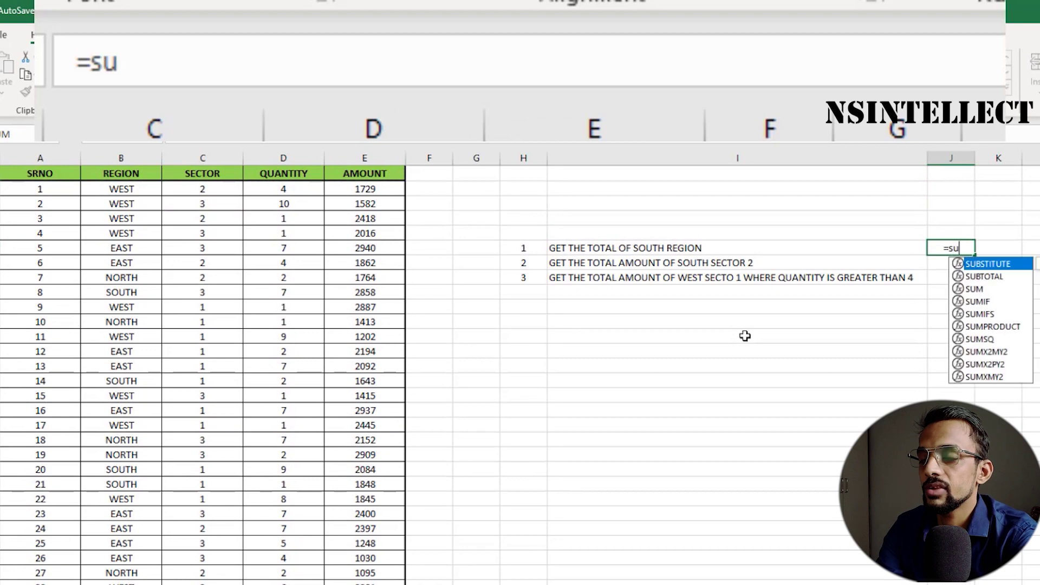
key("BackSpace")
type("pr")
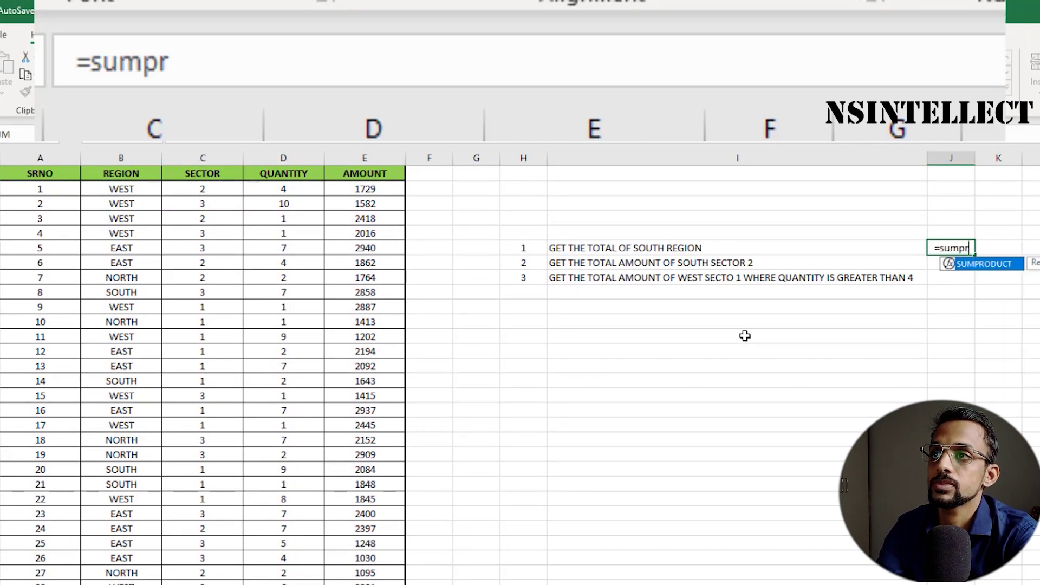
key("Tab")
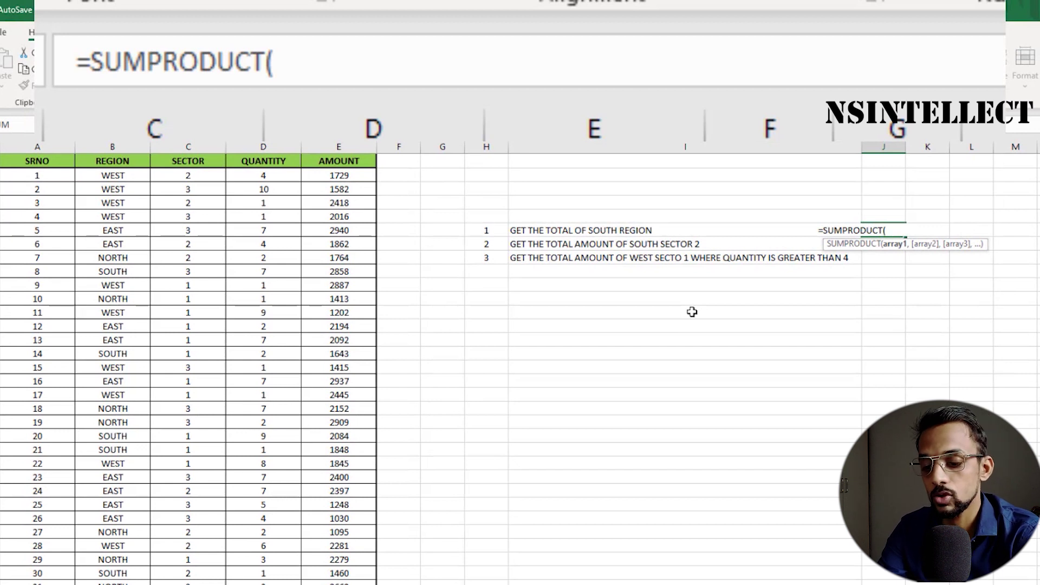
type("(")
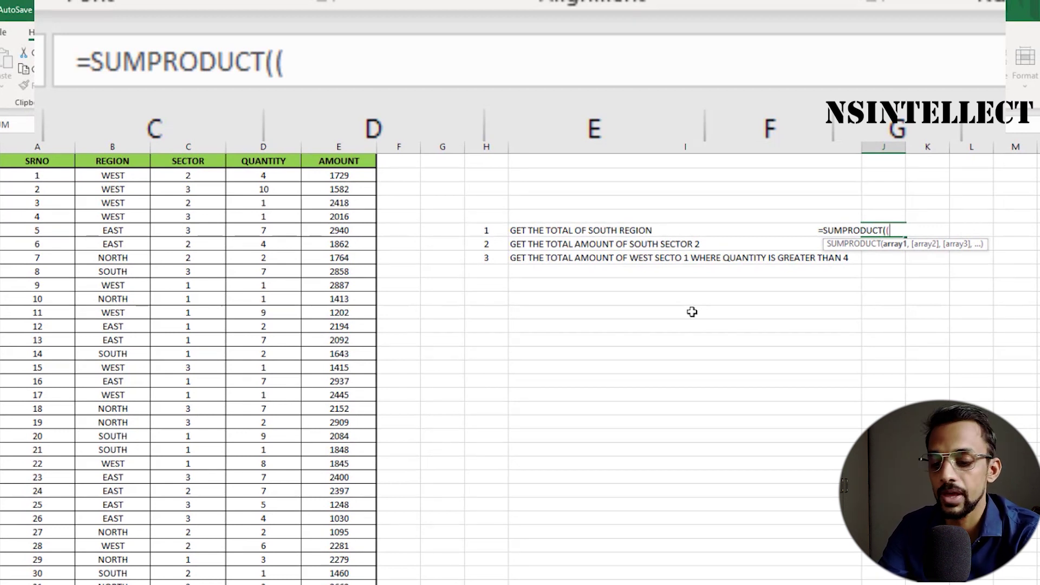
key("Left")
key("Left")
key("Left")
key("Left")
key("Left")
key("Left")
key("Left")
key("Left")
key("Up")
key("Up")
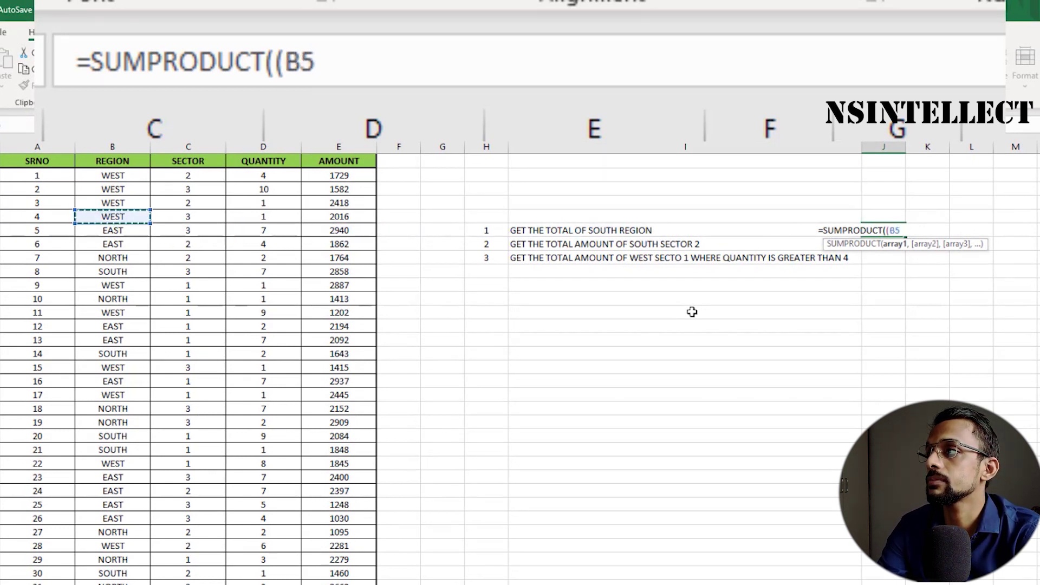
key("Up")
key("Up")
key("ctrl+shift+Down")
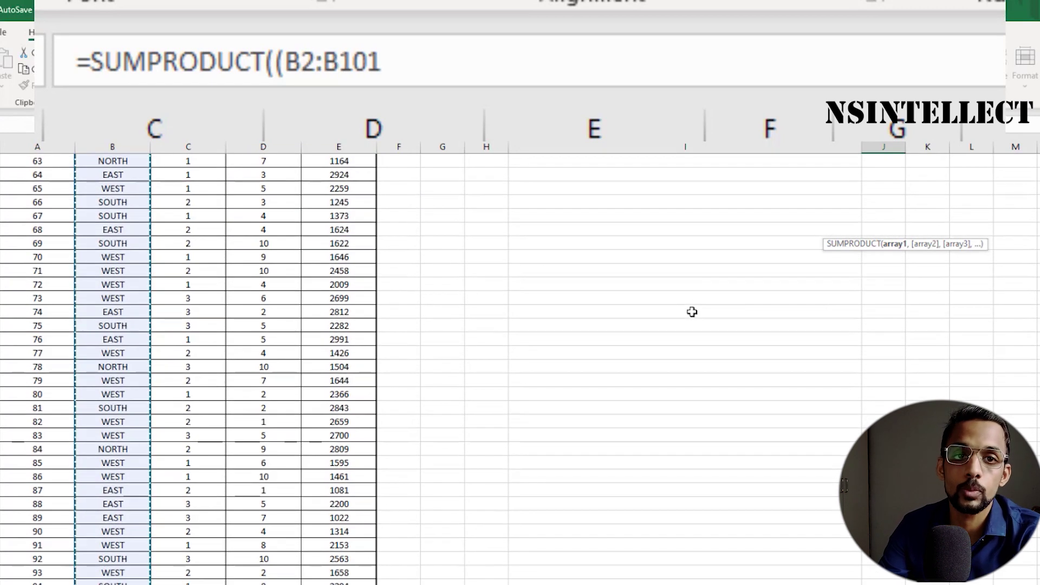
- Complete J6 as =SUMPRODUCT((B2:B101="south")*(E2:E101)) and enter it, giving 33660
type("=")
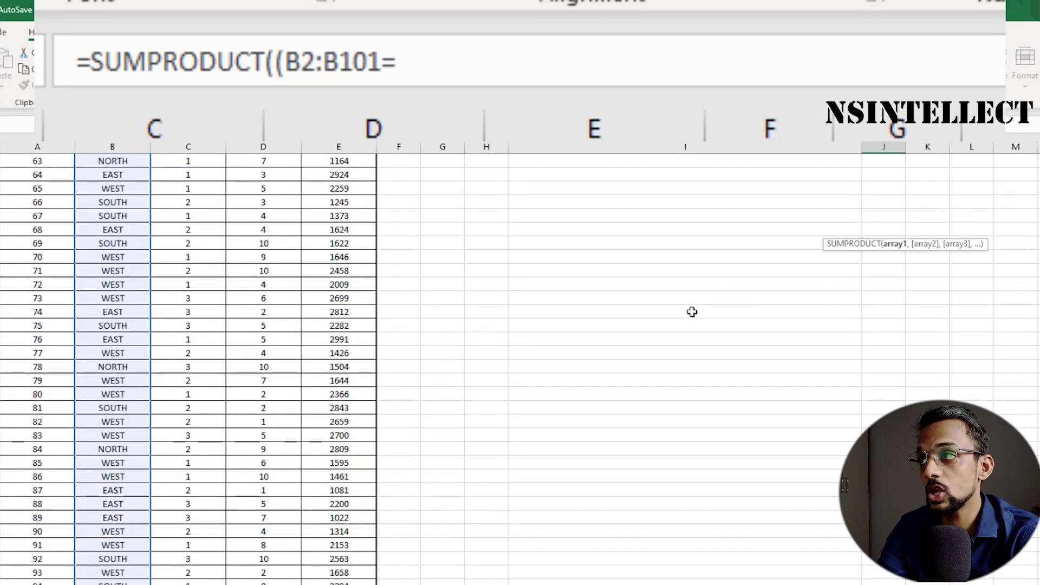
type("\"so")
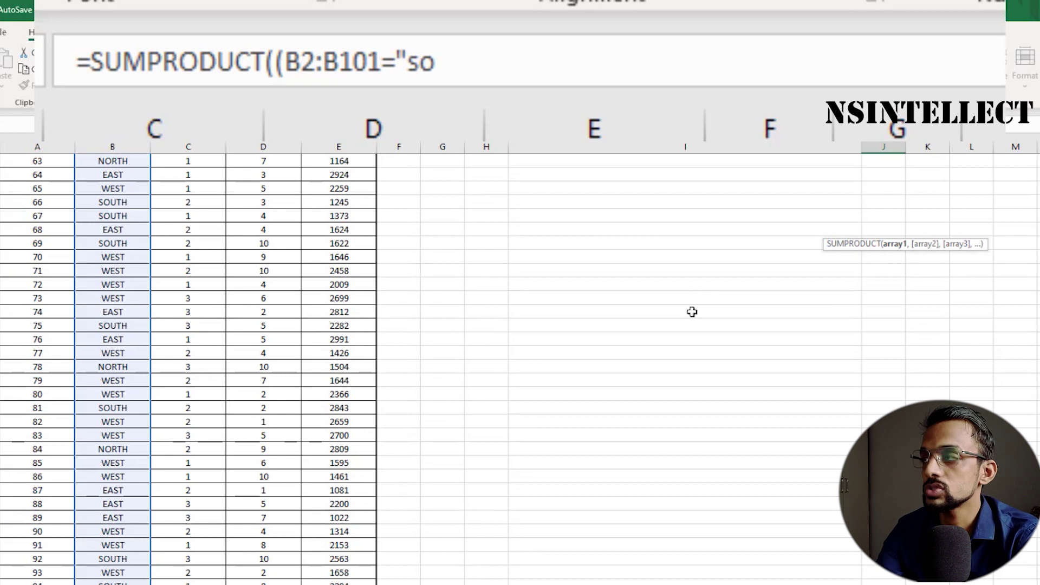
type("uth\"")
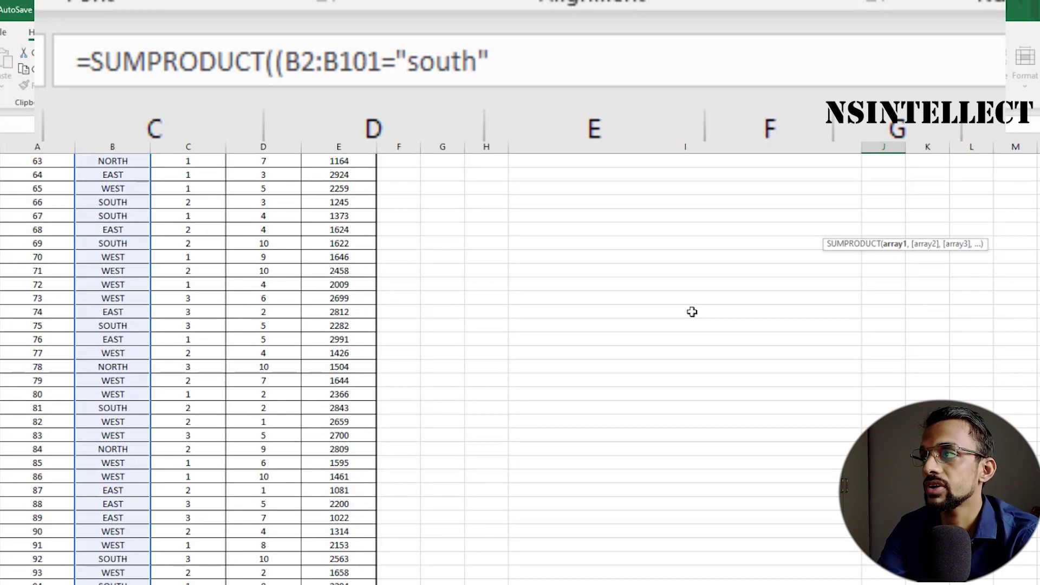
type(")")
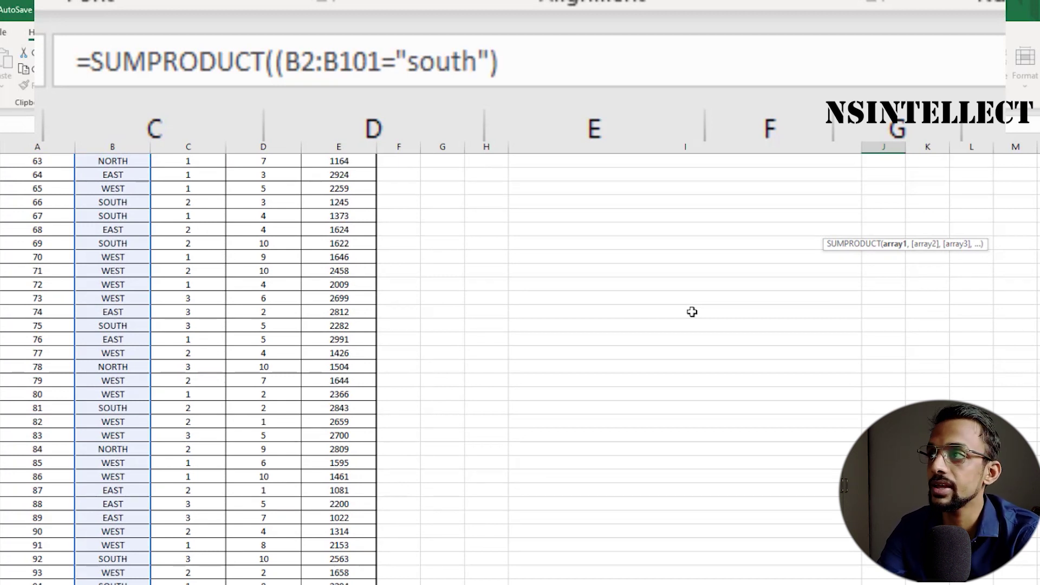
type("*(")
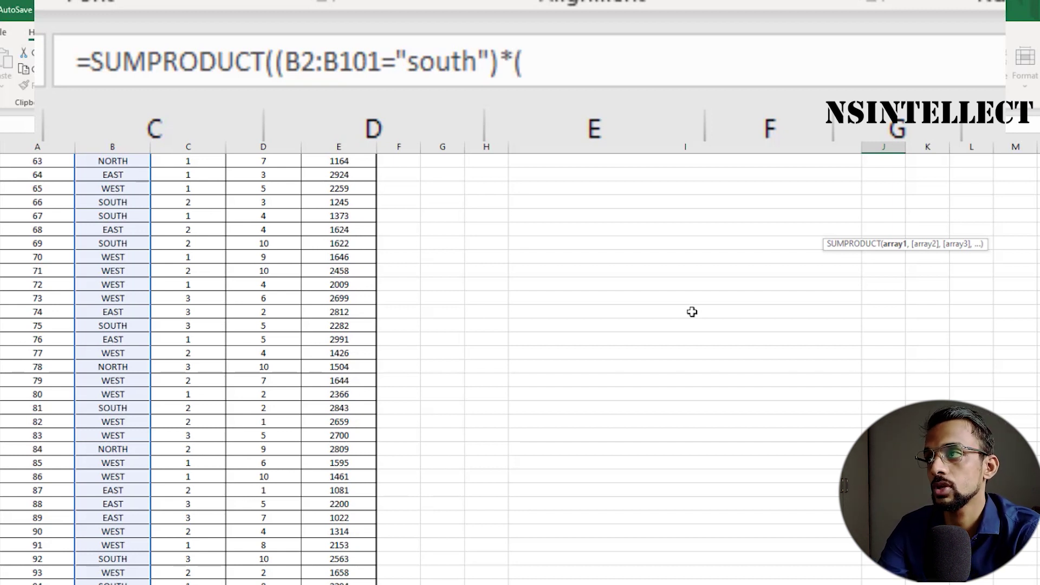
key("Right")
key("Left")
key("Left")
key("Left")
key("Left")
key("Left")
key("Left")
key("ctrl+Up")
key("Down")
key("ctrl+shift+Down")
type(")")
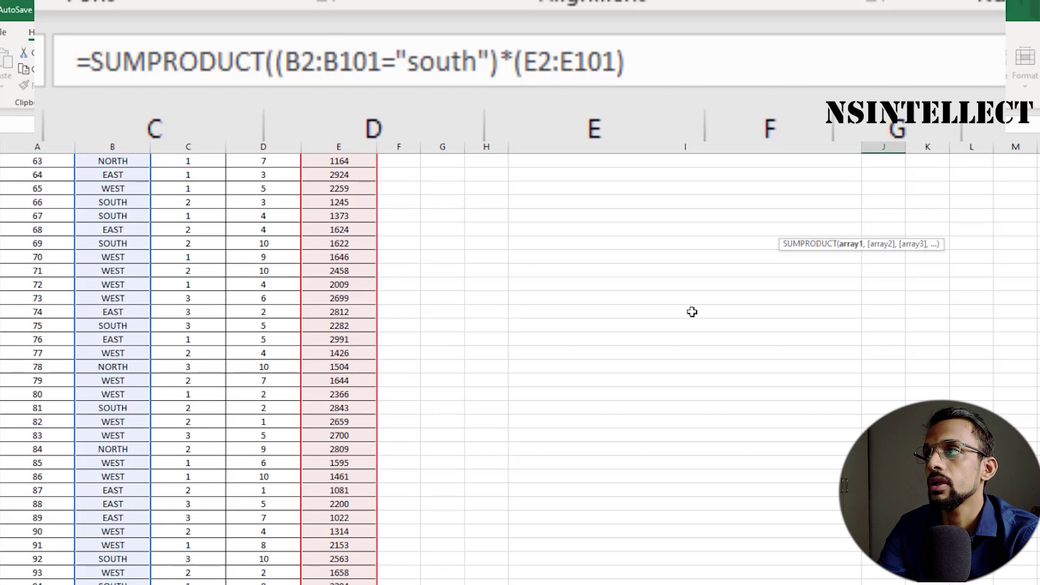
type(")")
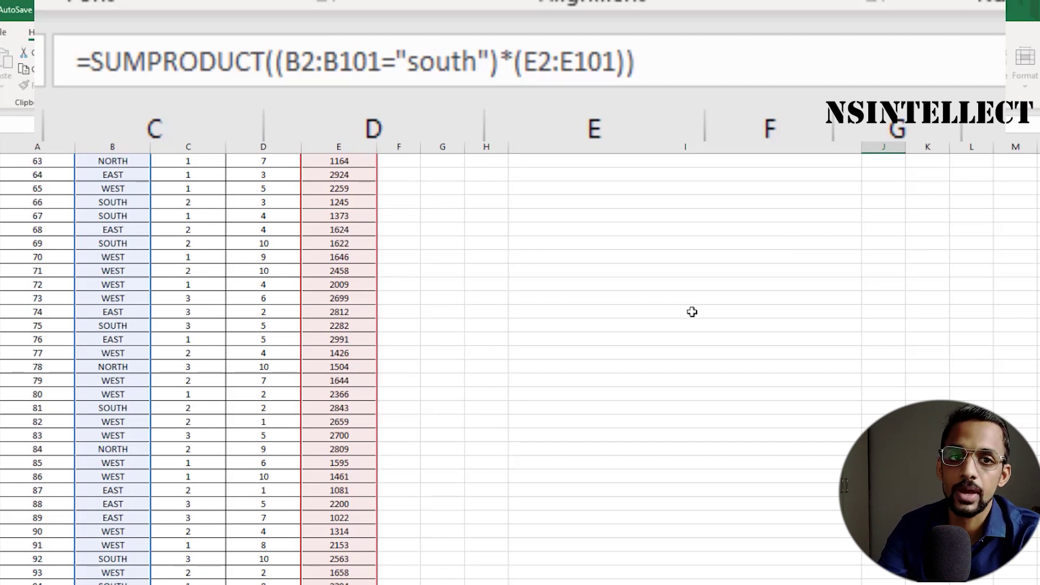
key("Return")
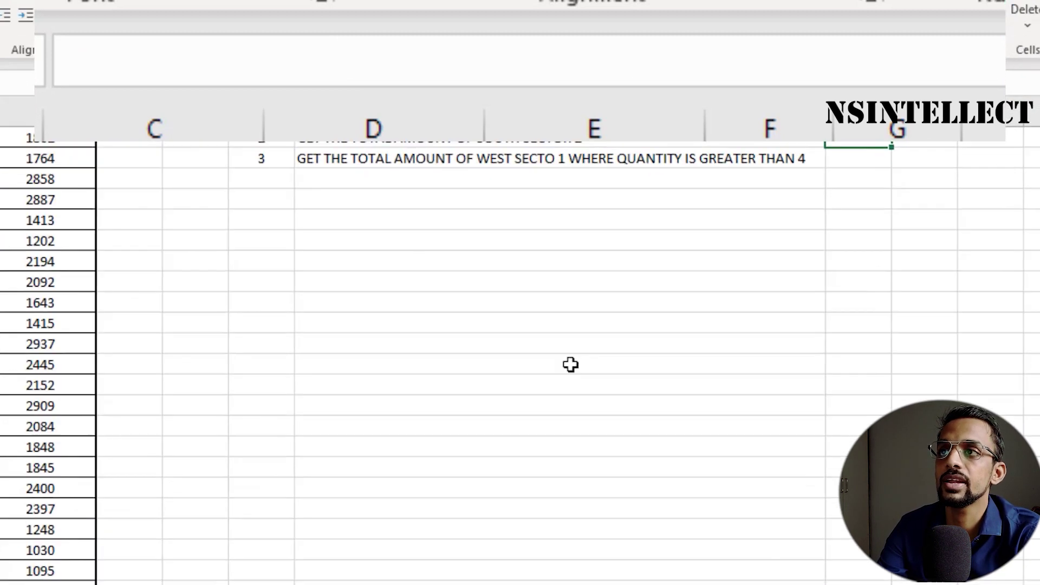
key("Up")
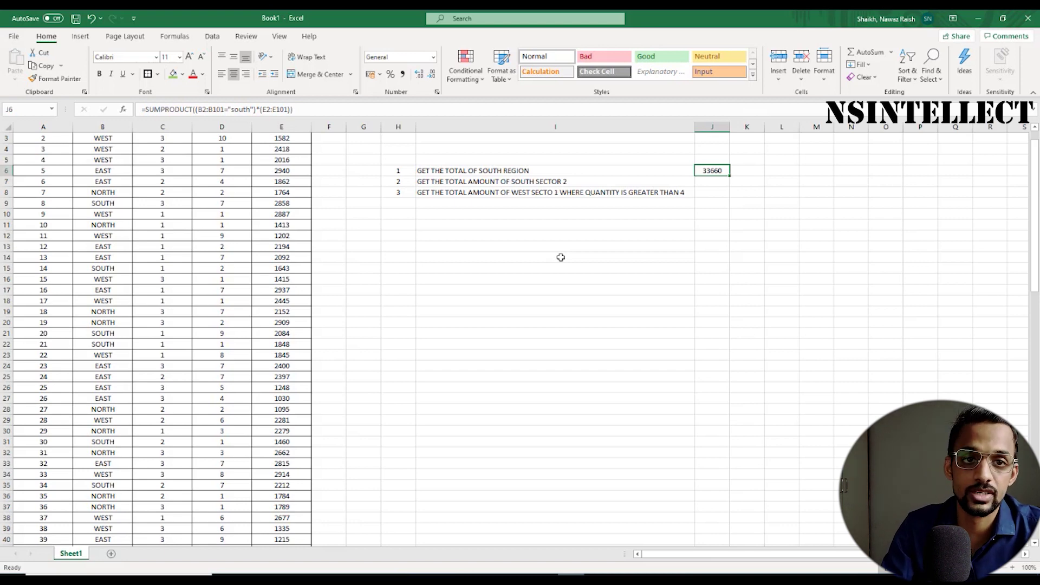
key("Up")
key("Up")
key("Up")
key("Up")
key("Up")
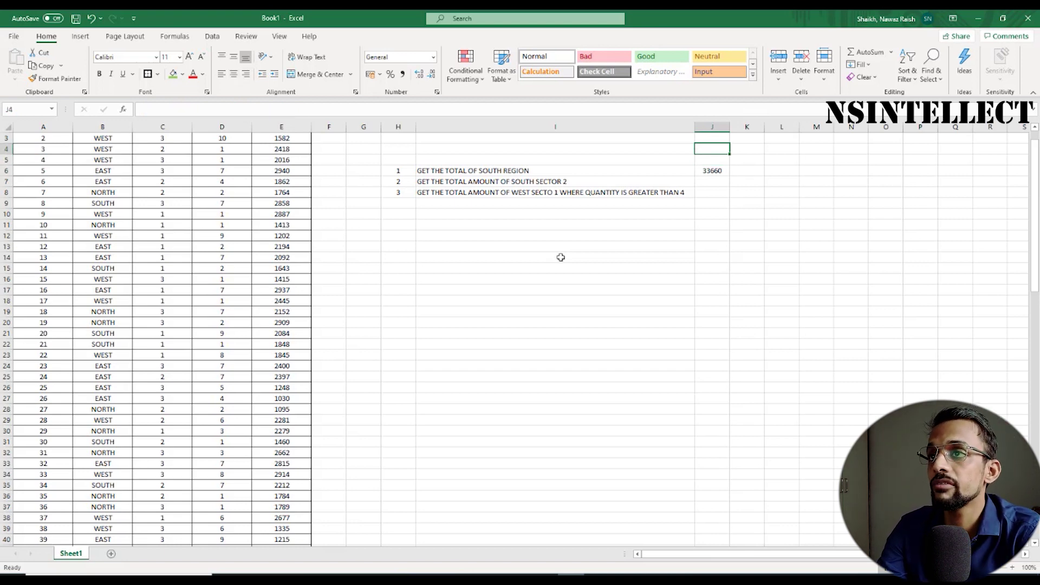
key("ctrl+Left")
key("Left")
key("Left")
key("Left")
key("Down")
key("Up")
key("Right")
key("Down")
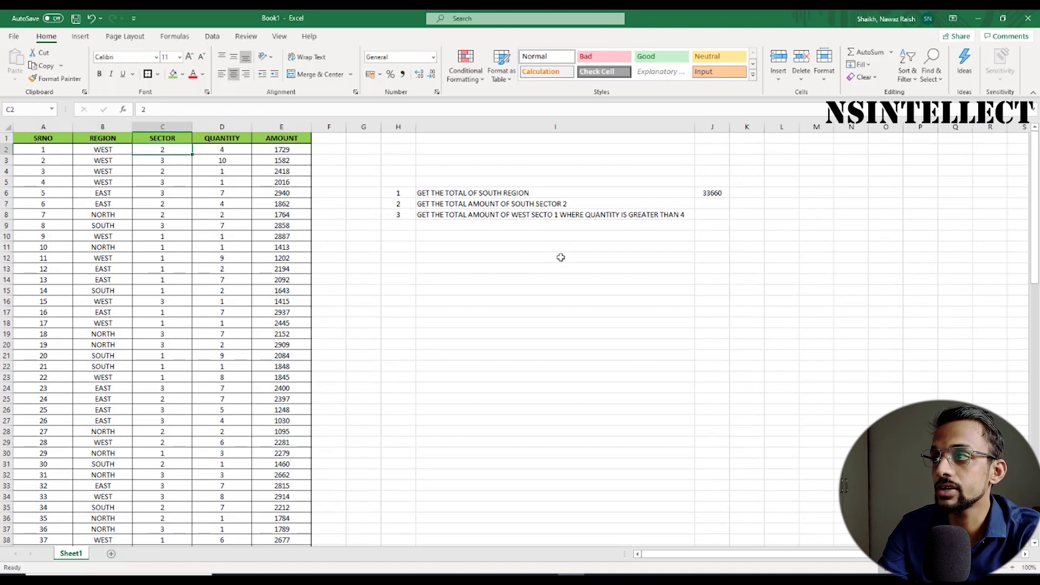
key("Right")
key("Right")
key("Down")
key("Down")
key("Down")
key("Down")
key("Right")
key("Right")
key("Right")
key("Right")
key("Right")
key("Down")
key("Left")
- In J7, begin a SUMPRODUCT formula with the South region condition on B2:B101
type("=sum")
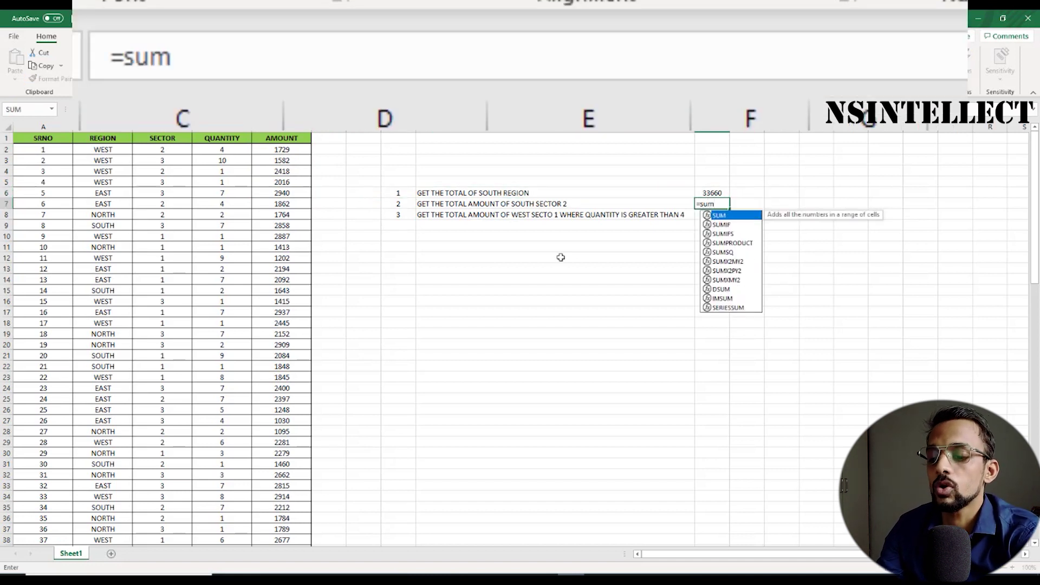
type("pr")
key("Tab")
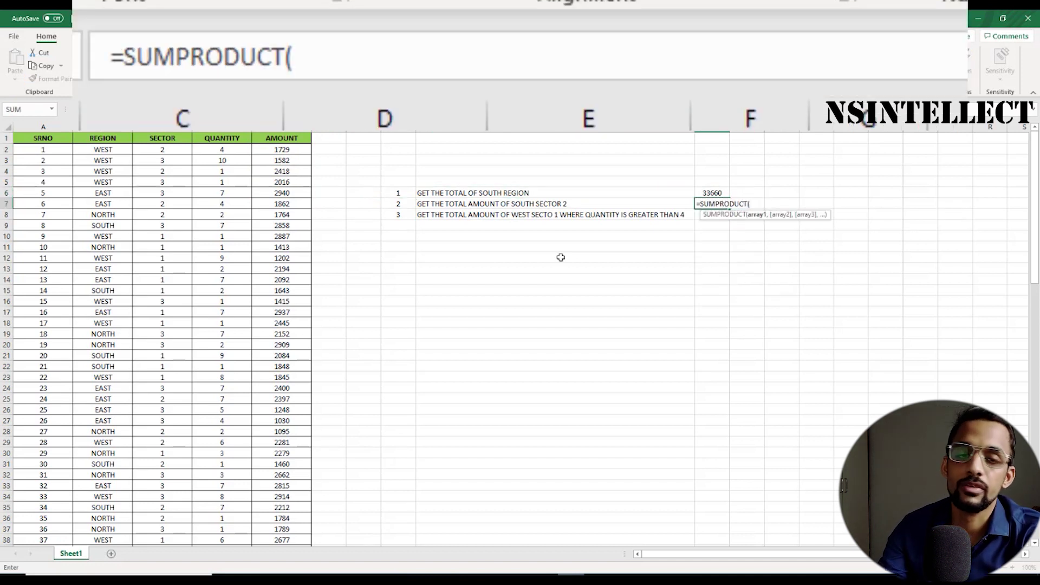
key("Right")
key("Right")
key("Left")
key("Left")
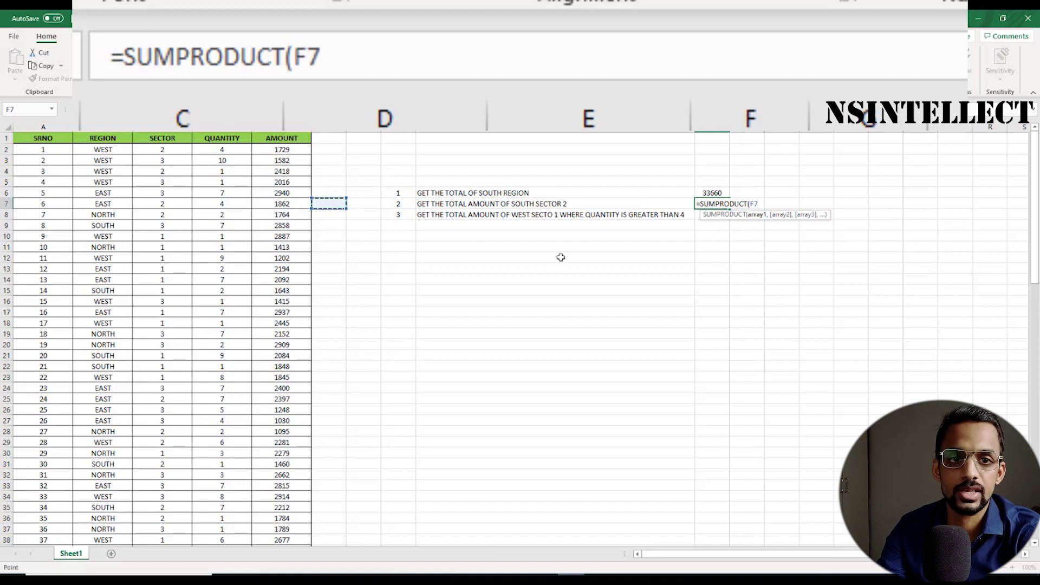
key("BackSpace")
key("BackSpace")
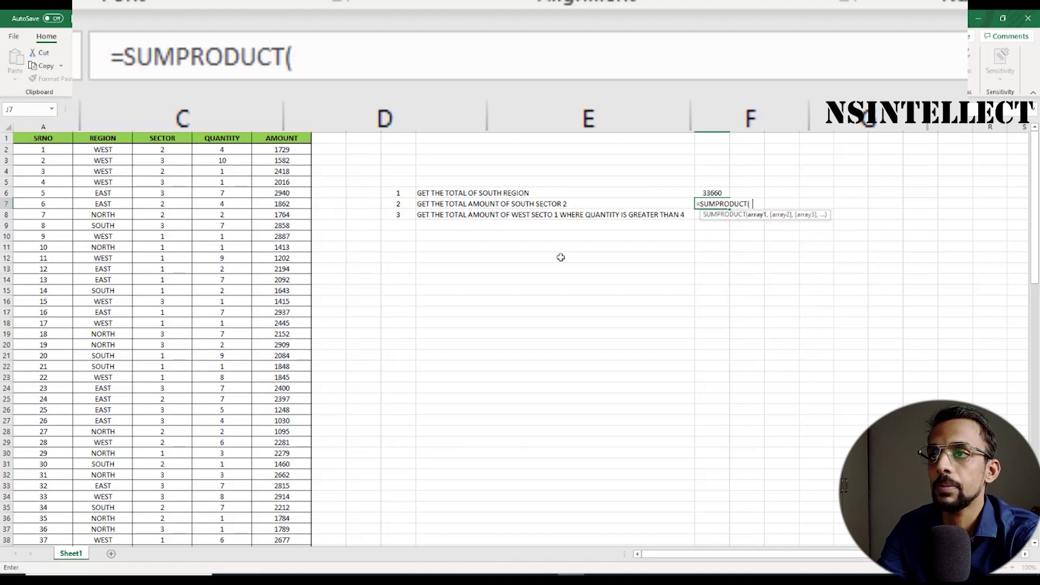
type("(")
key("Right")
key("Right")
key("Left")
key("Left")
key("Left")
key("Left")
key("Left")
key("Left")
key("Up")
key("Up")
key("Up")
key("Up")
key("Up")
key("Up")
key("Down")
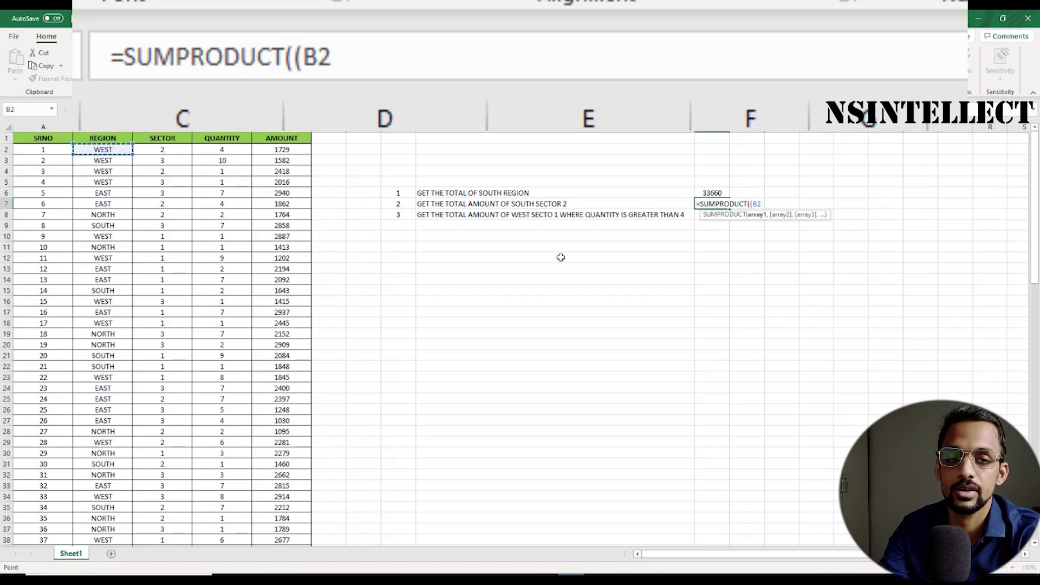
key("ctrl+shift+Down")
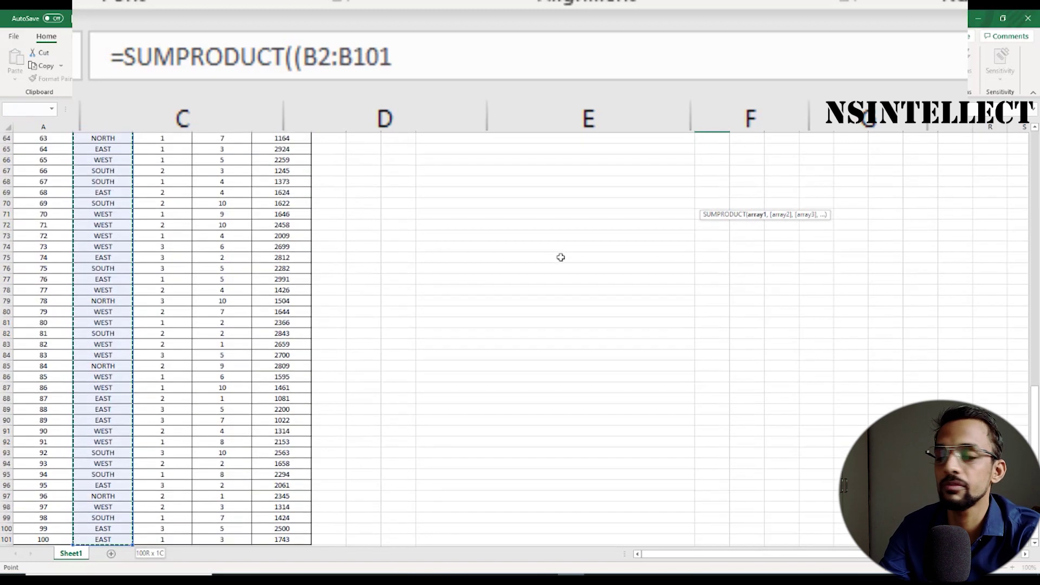
type("=\"s")
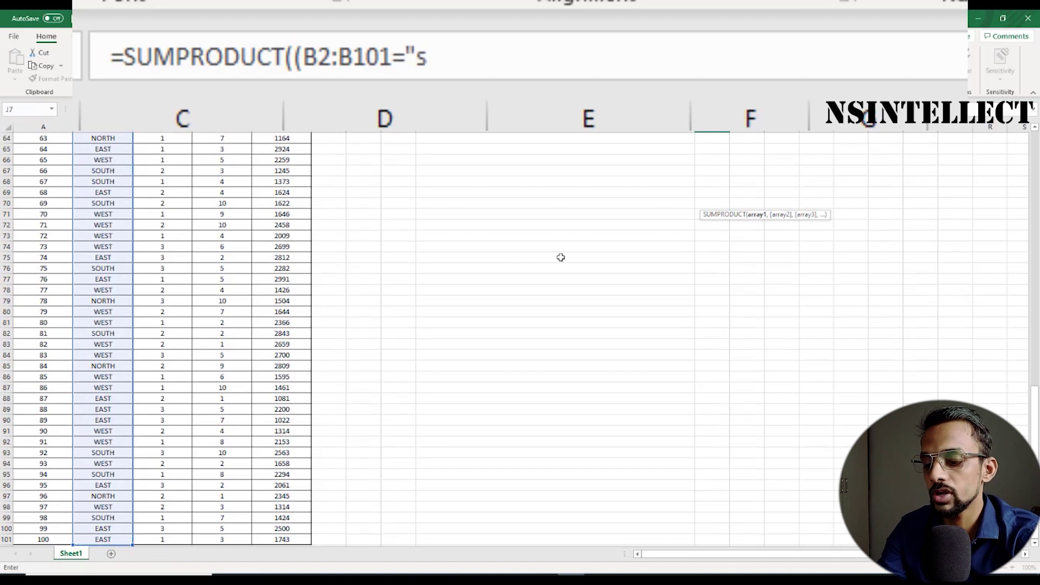
type("outh)")
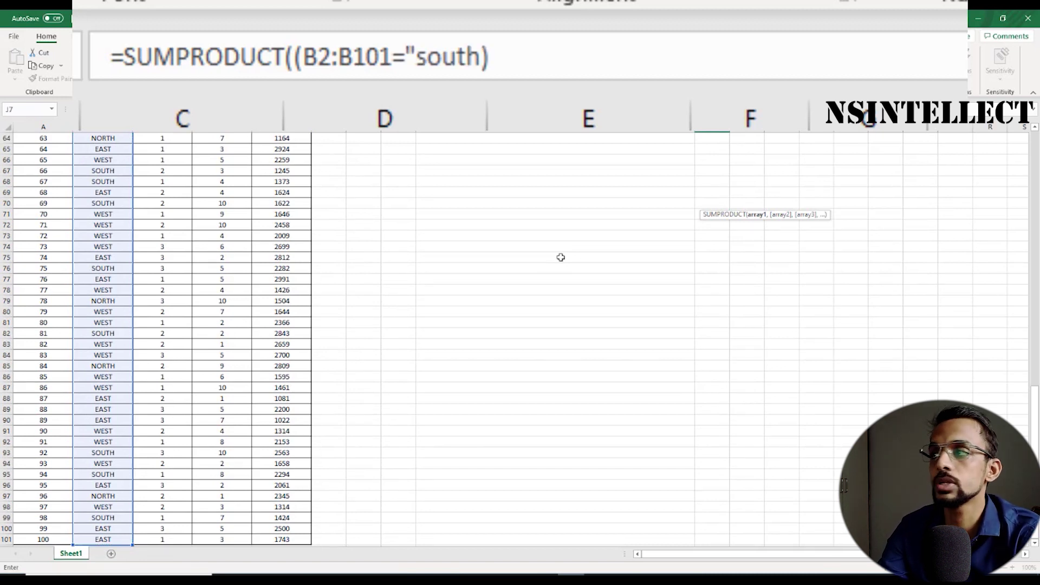
type("*")
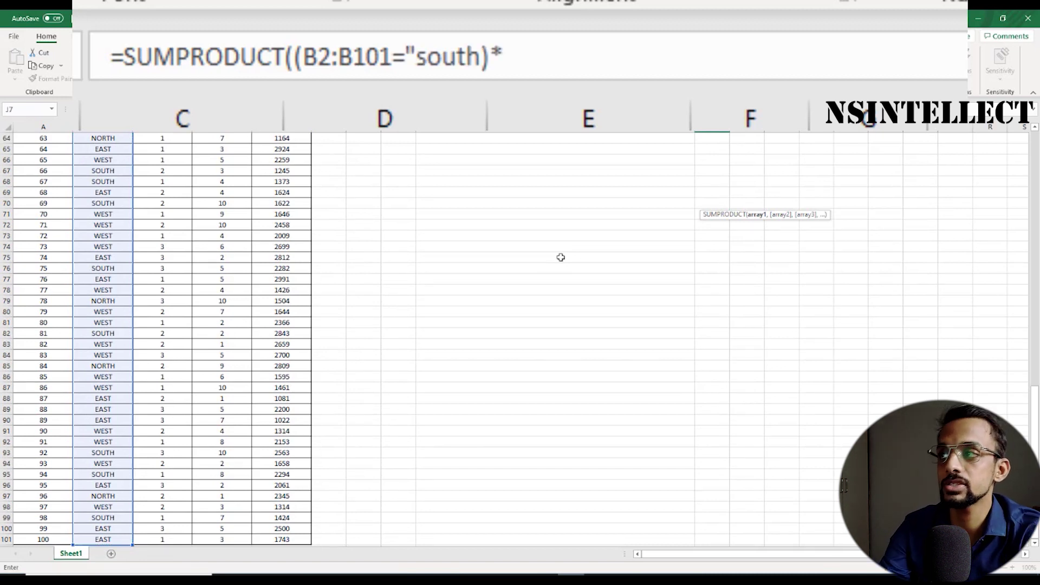
type("(")
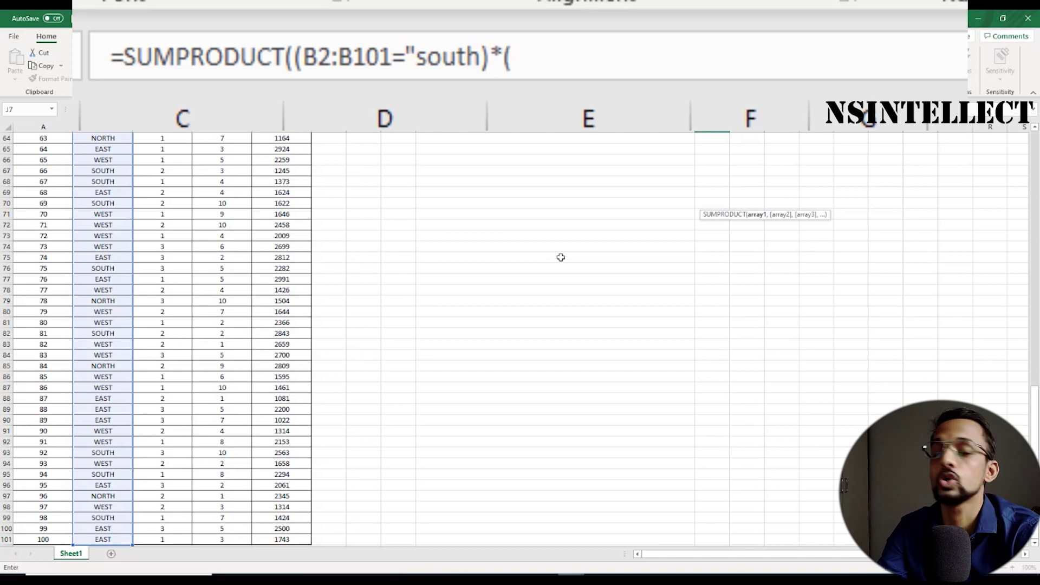
- Add the sector 2 condition on C2:C101 to the J7 formula
key("Left")
key("Left")
key("Left")
key("Left")
key("Left")
key("Left")
key("Left")
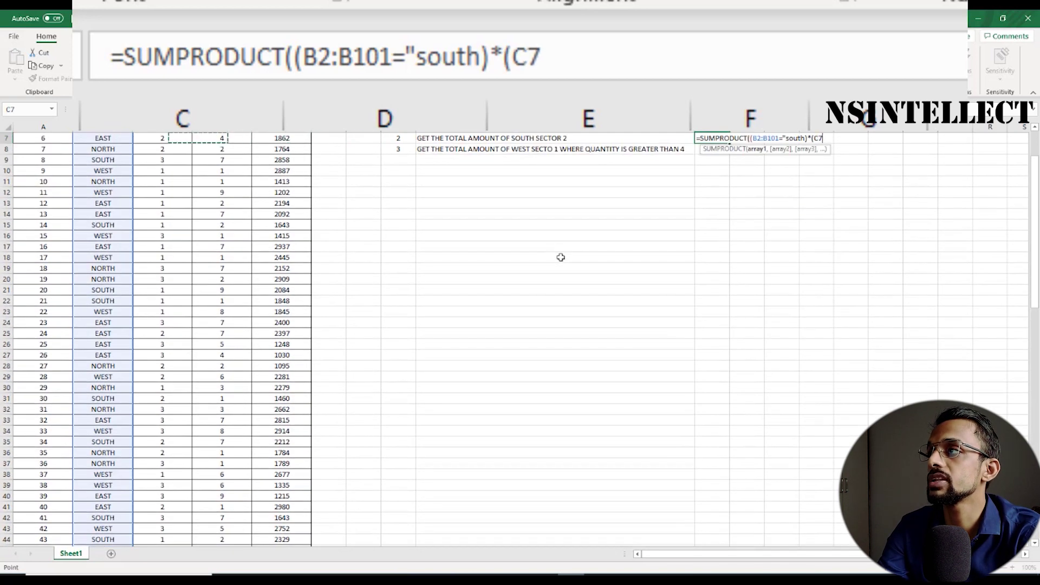
key("Up")
key("Up")
key("Up")
key("Up")
key("Up")
key("Up")
key("Down")
key("ctrl+shift+Down")
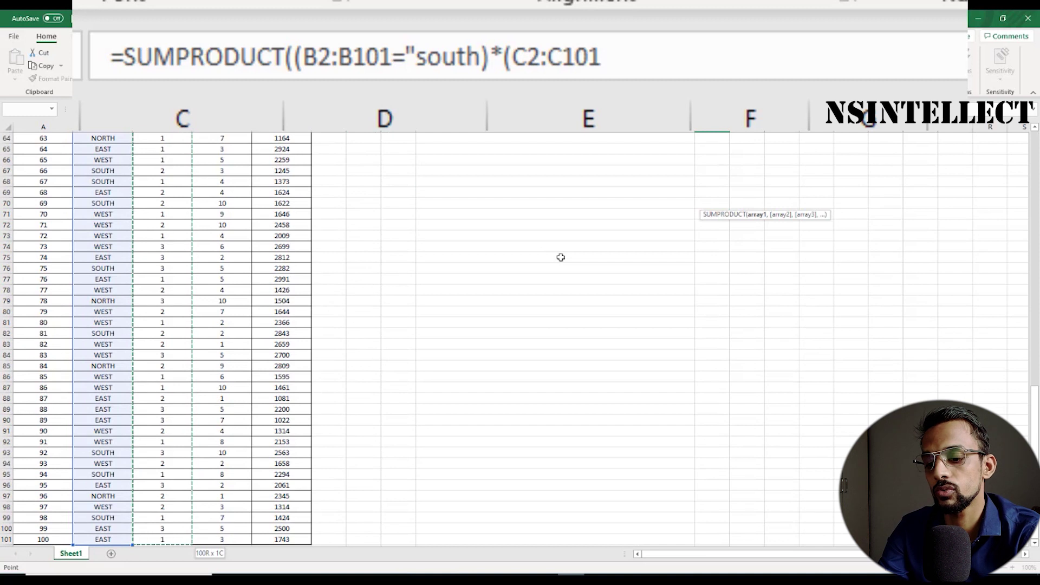
type("=")
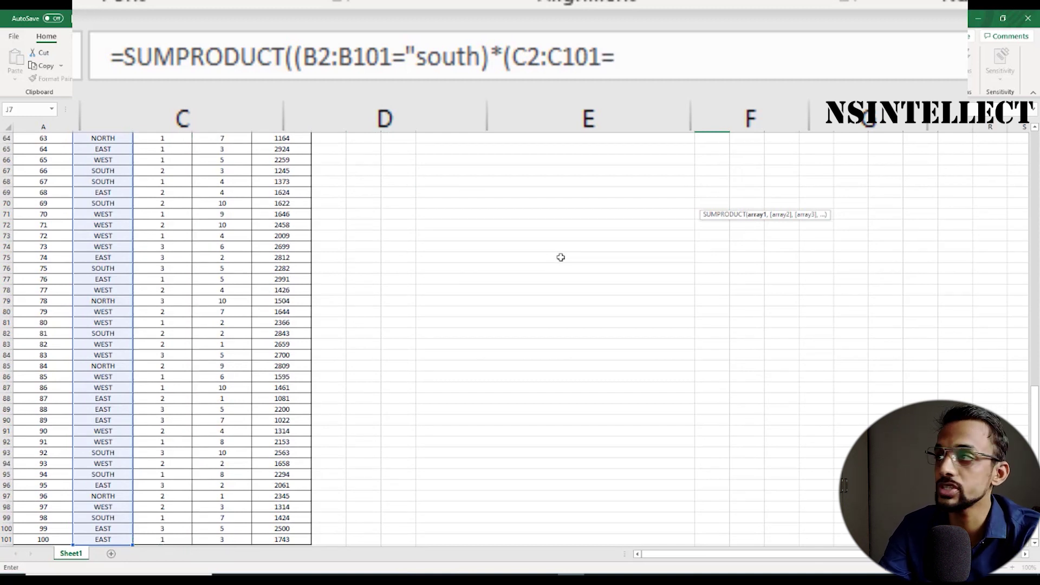
type("2")
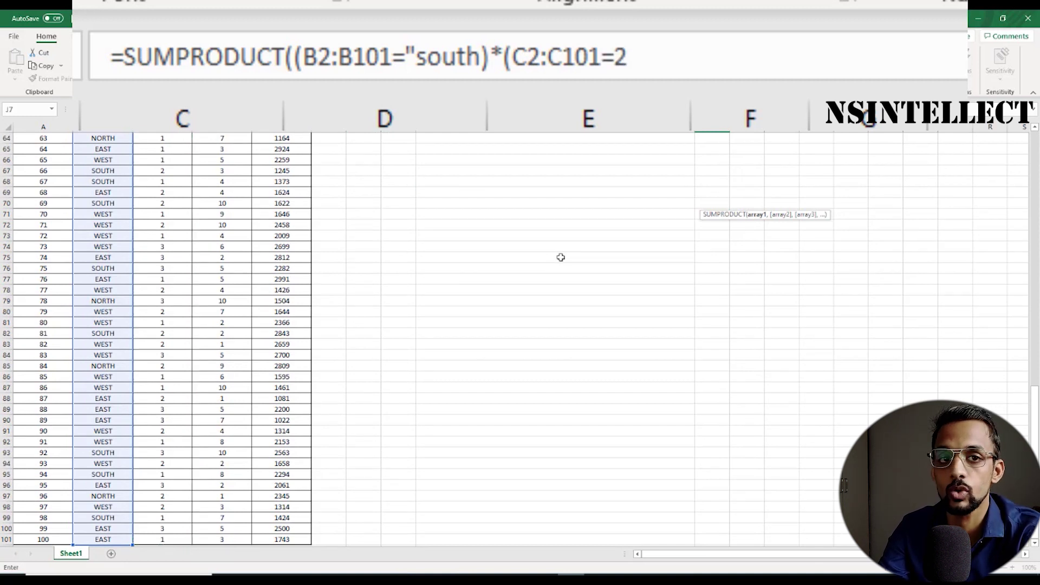
type(")")
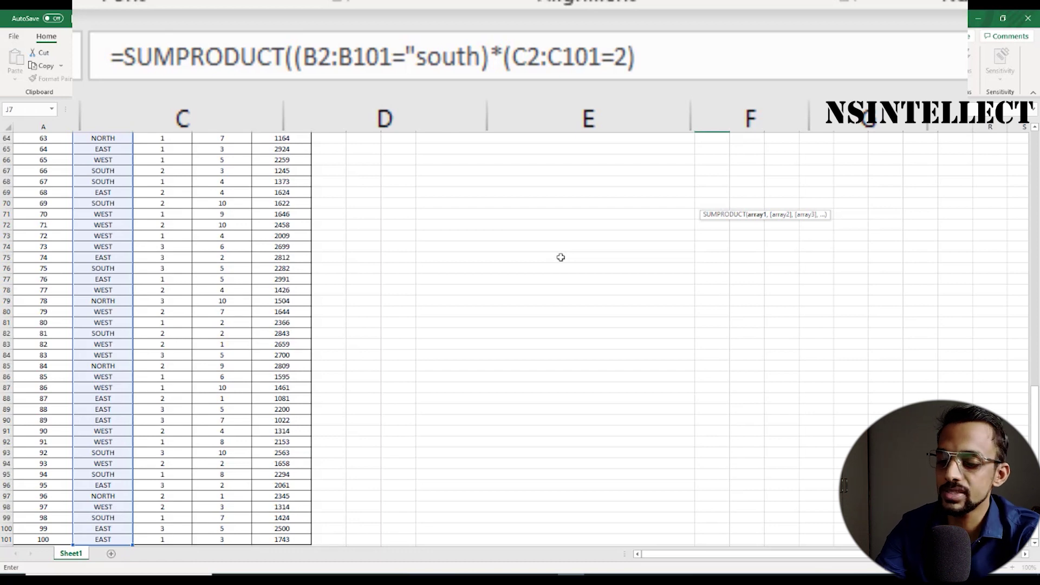
type("*")
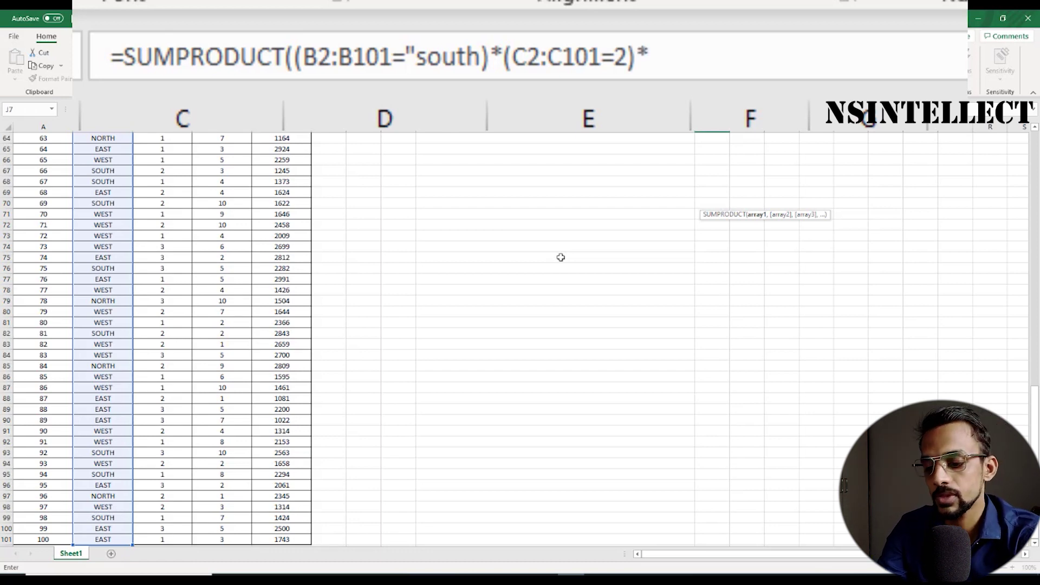
type("(")
- Multiply by the amounts E2:E101, then enter J7 accepting Excel's correction to get 11319
key("Up")
key("Up")
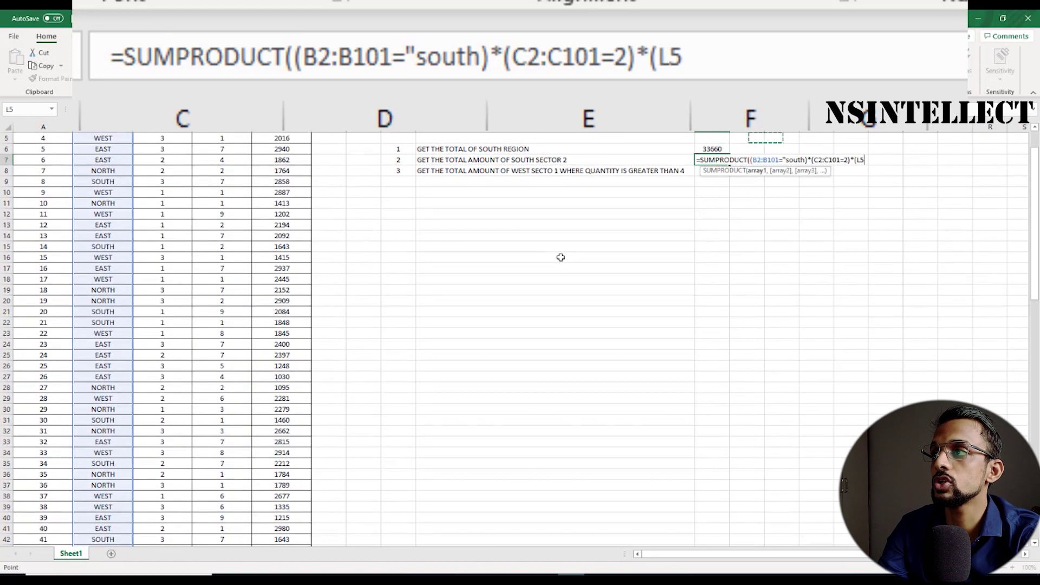
key("Left")
key("Left")
key("Left")
key("Left")
key("Left")
key("Up")
key("Up")
key("Up")
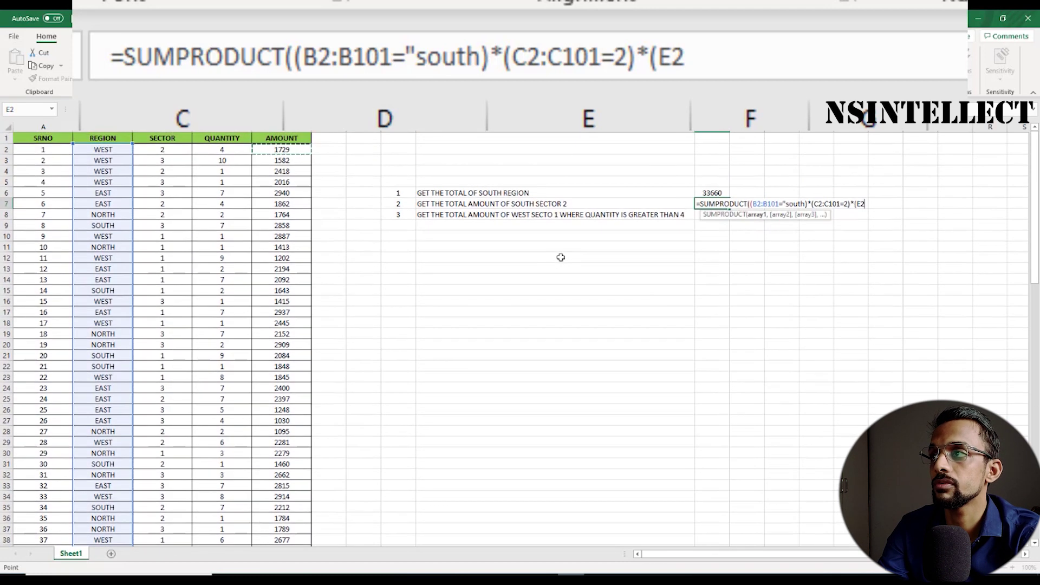
key("ctrl+shift+Down")
type(")")
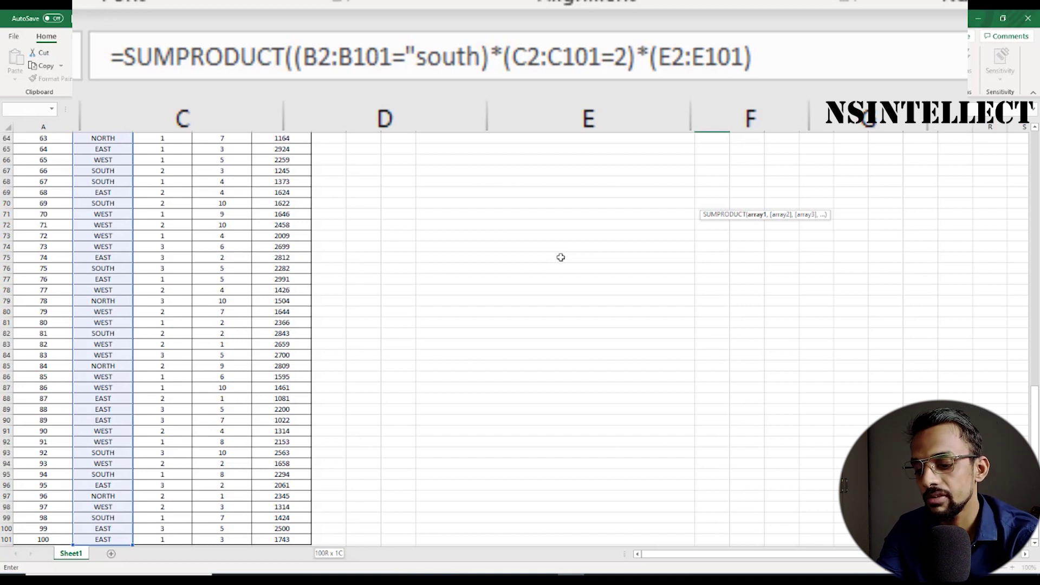
type(")")
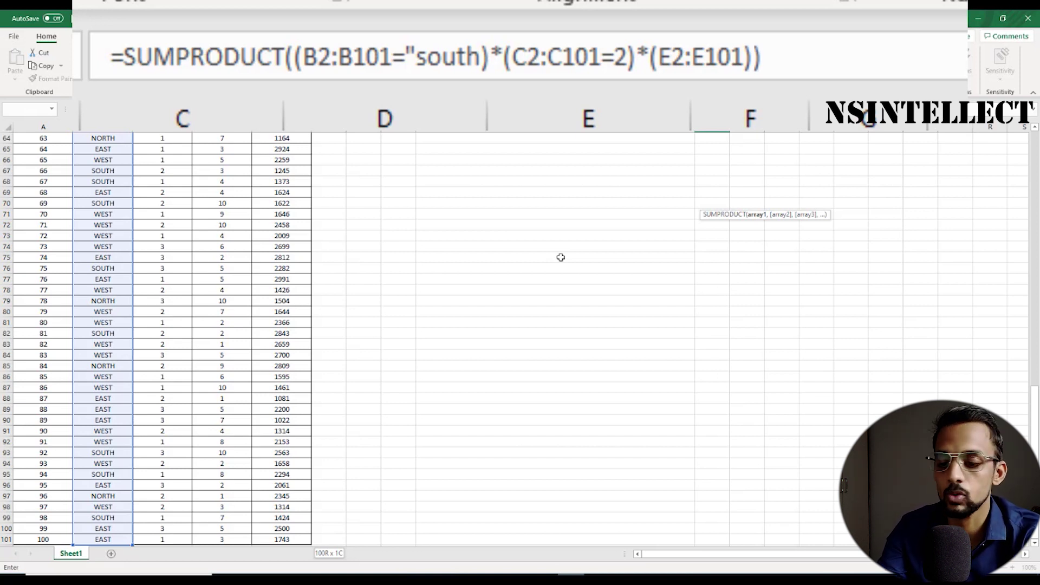
key("Return")
key("Return")
scroll(560, 257, "up", 1)
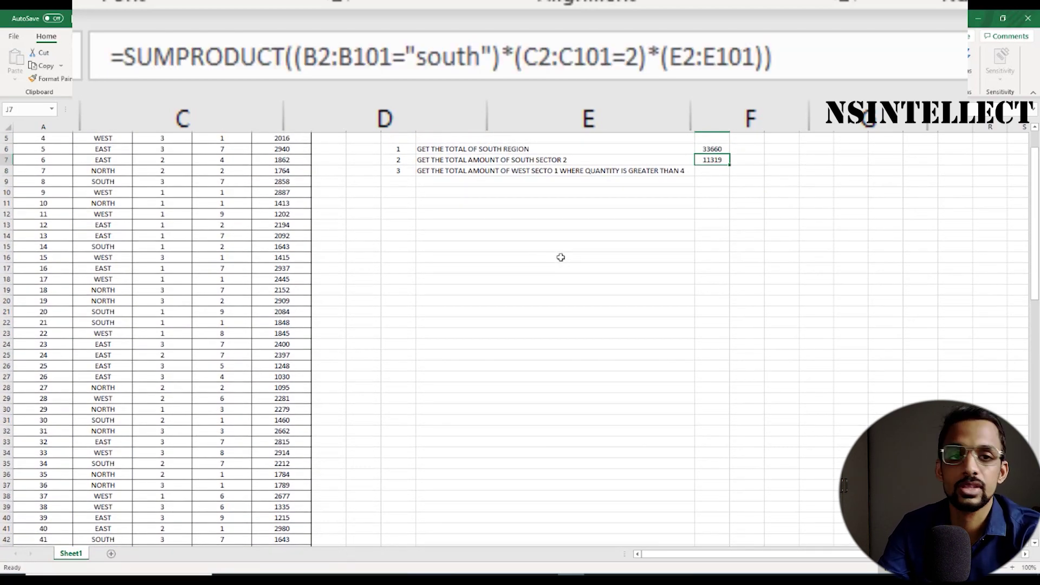
key("Up")
key("Up")
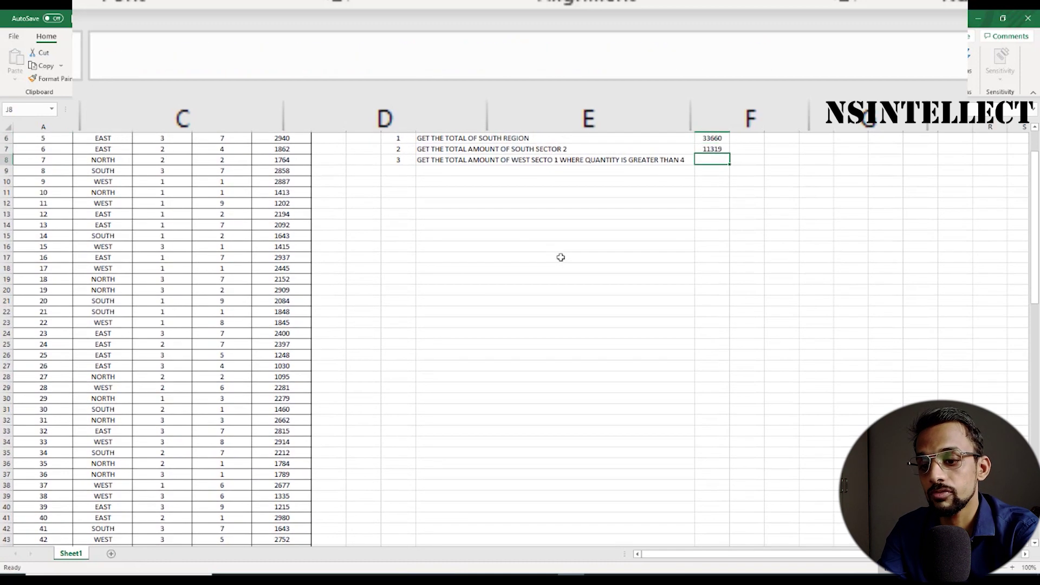
- In J8, start a SUMPRODUCT formula with the West region condition on B2:B101
type("=sum")
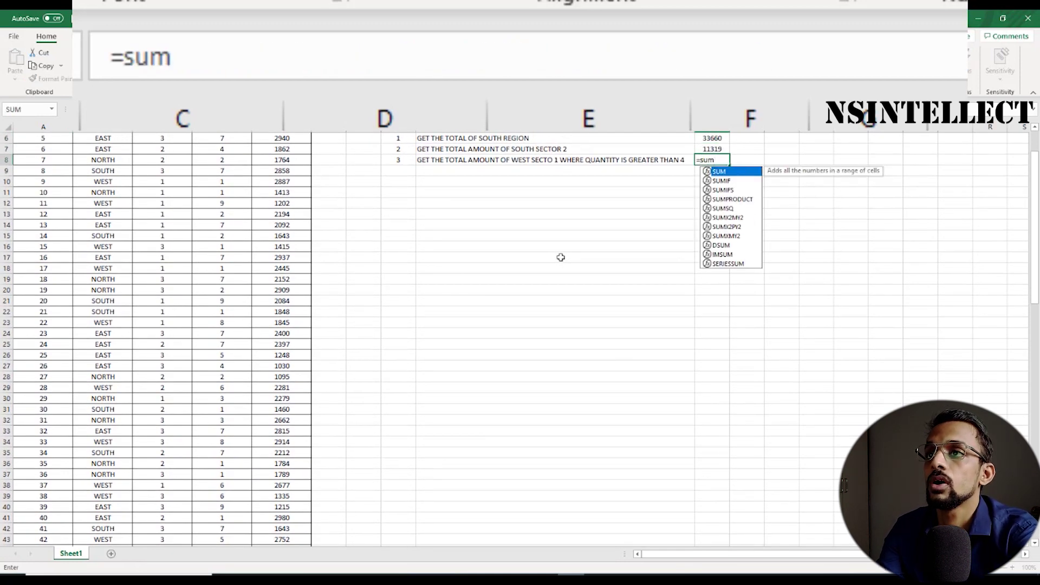
key("Down")
key("Down")
key("Down")
key("Tab")
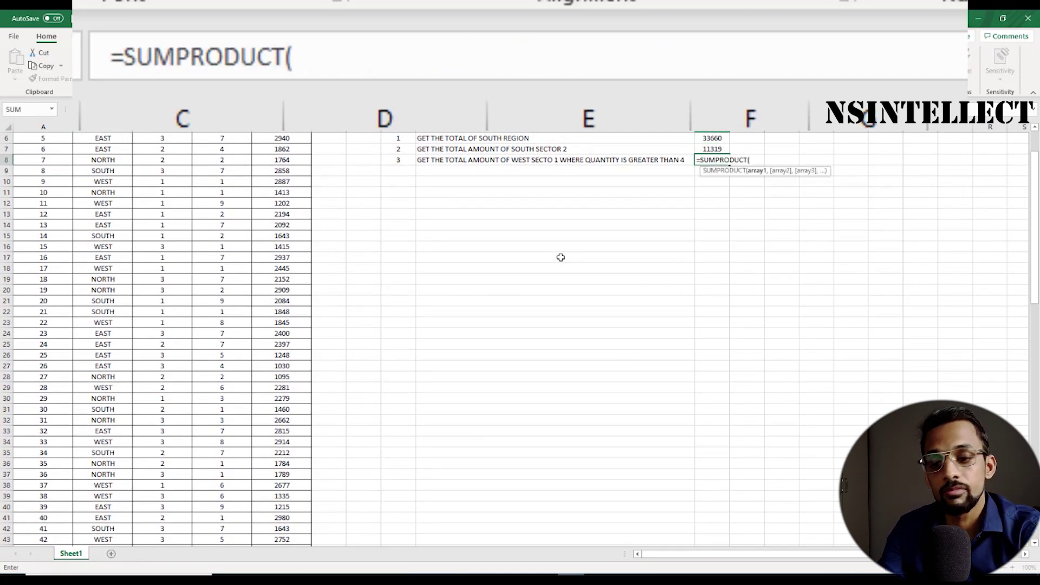
type("(")
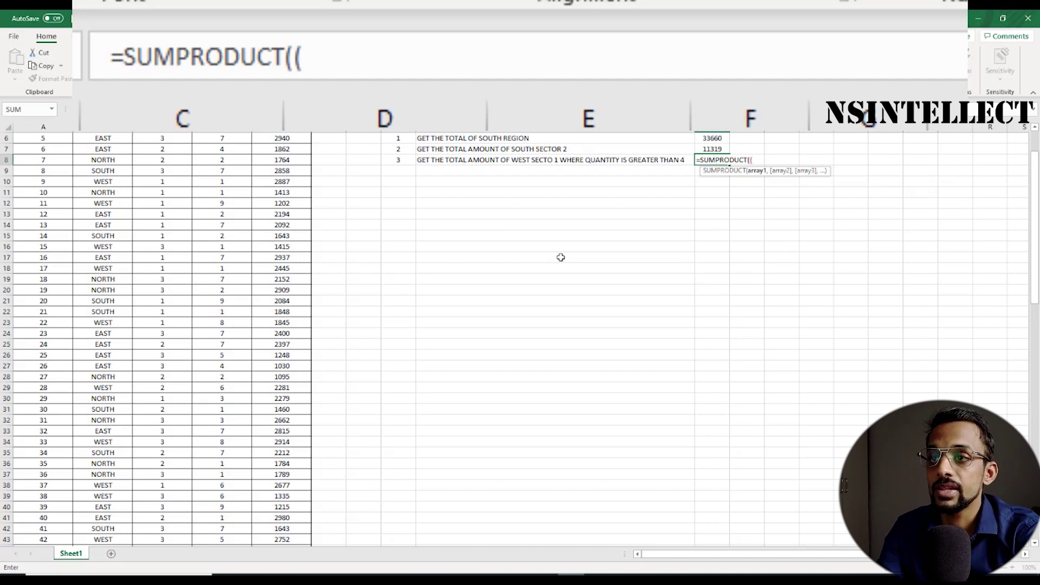
key("Right")
key("Left")
key("Left")
key("Left")
key("Left")
key("Left")
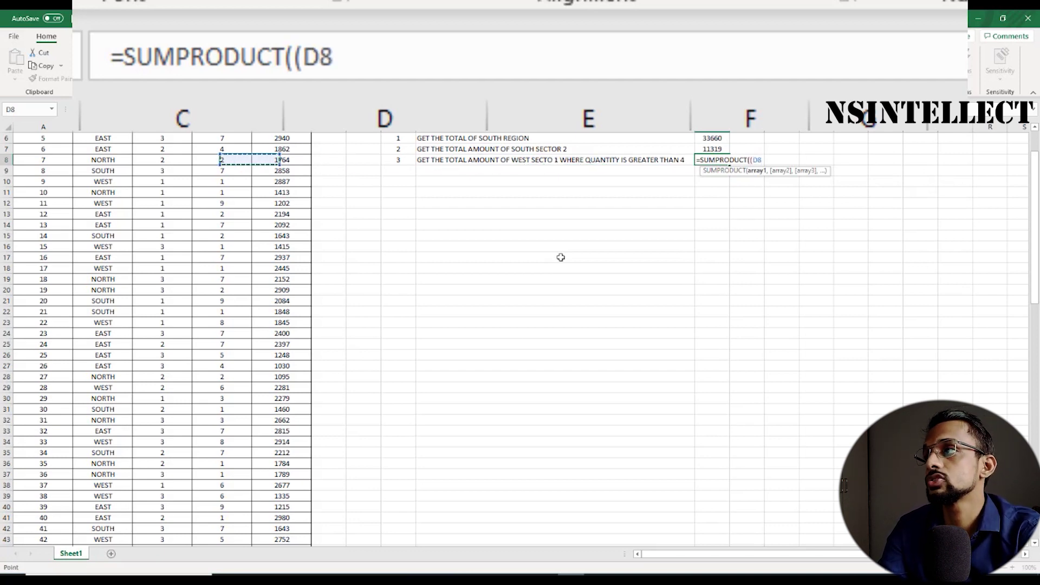
key("Up")
key("Up")
key("Up")
key("Up")
key("Up")
key("Up")
key("ctrl+shift+Down")
type("=")
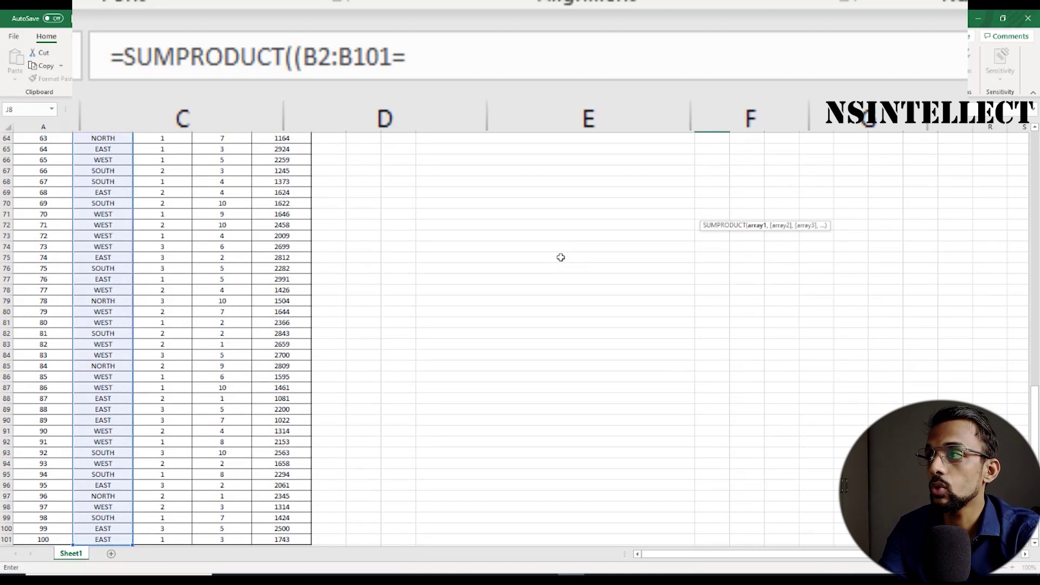
type("\"")
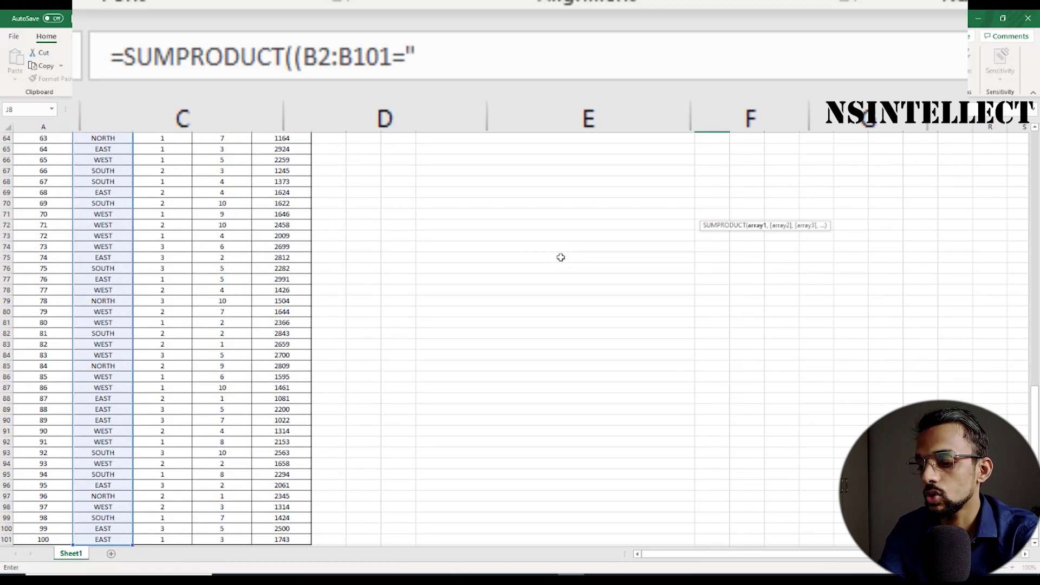
type("west\"")
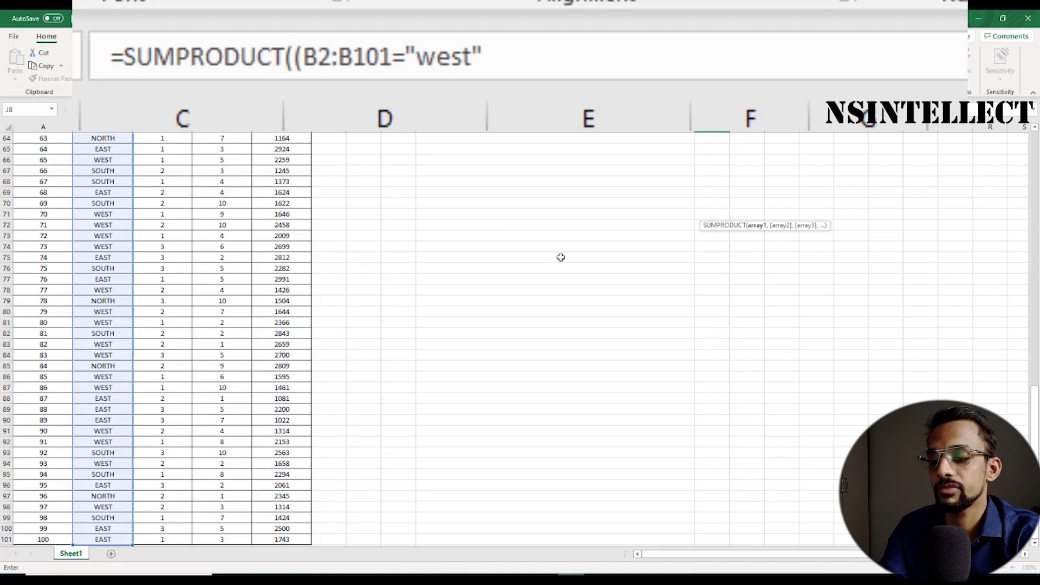
type(")")
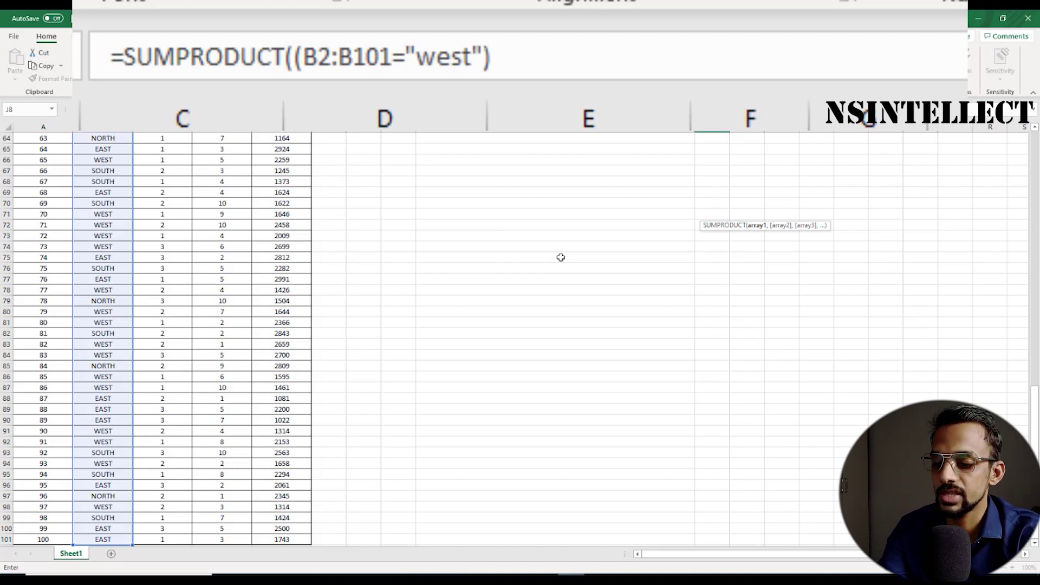
type("*(")
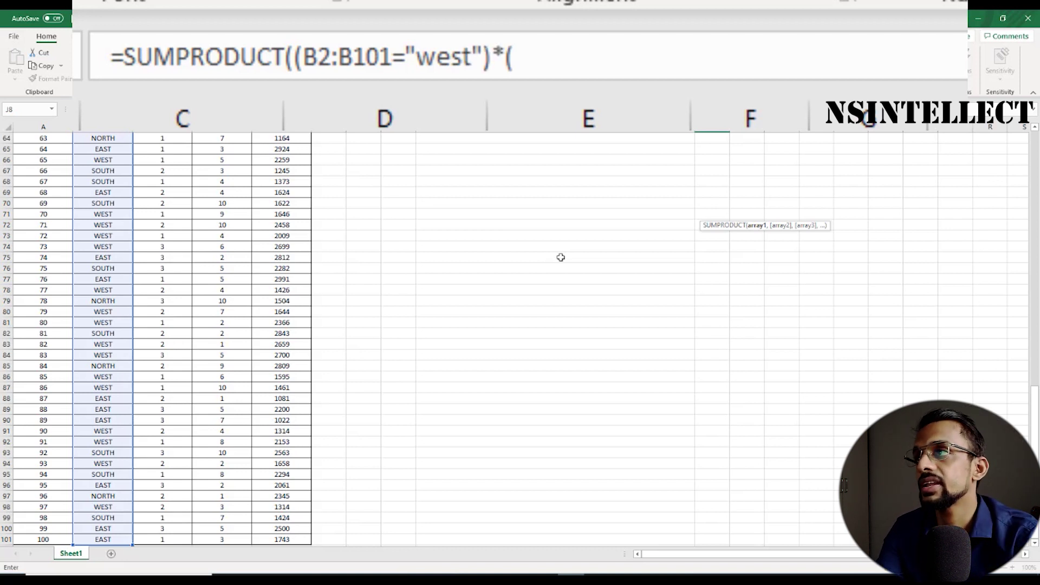
- Add the sector 1 condition on C2:C101 to the J8 formula
key("Right")
key("Left")
key("Left")
key("Left")
key("Left")
key("ctrl+Up")
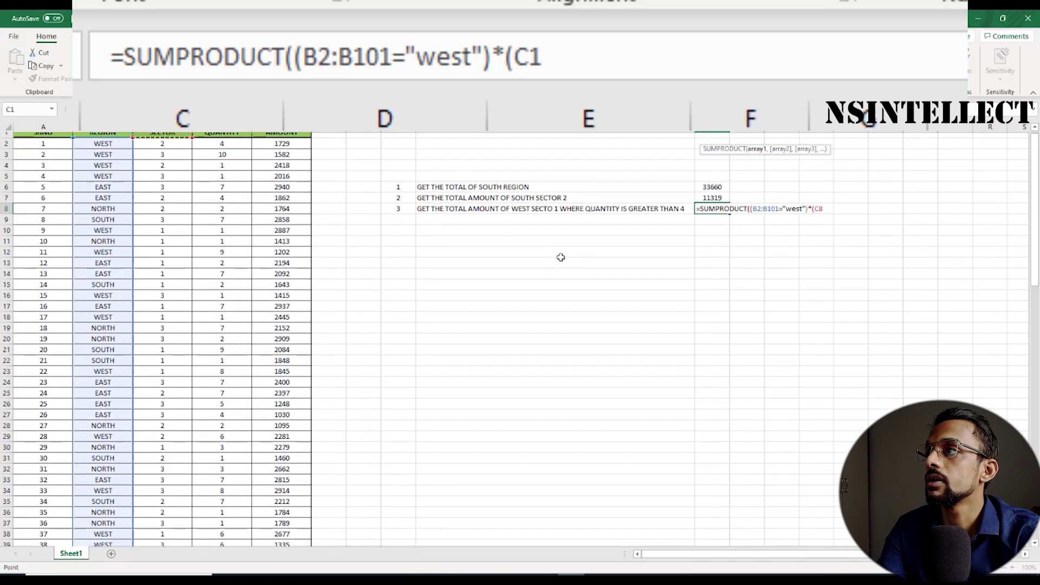
key("Down")
key("ctrl+shift+Down")
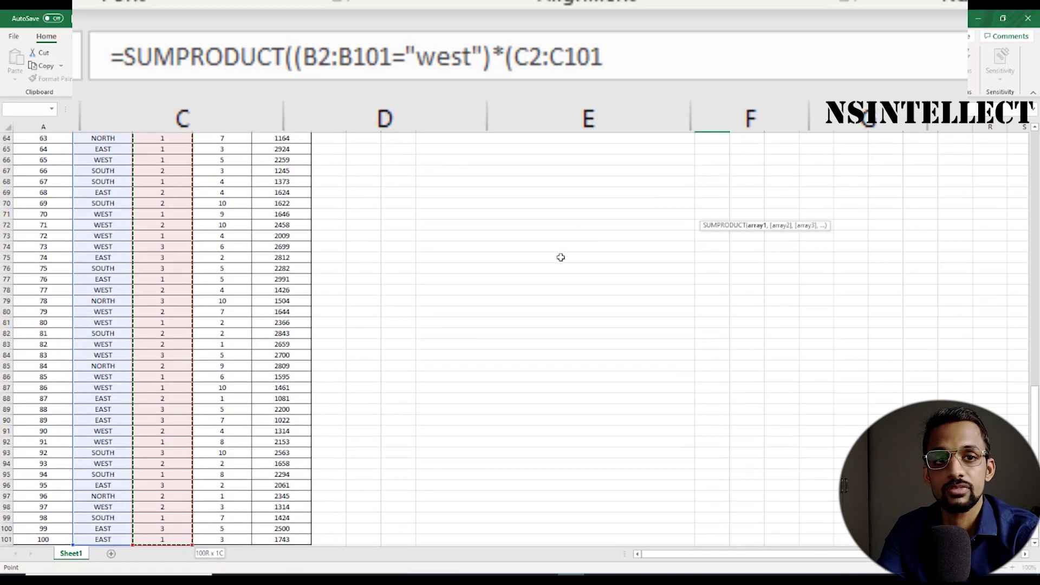
type("=")
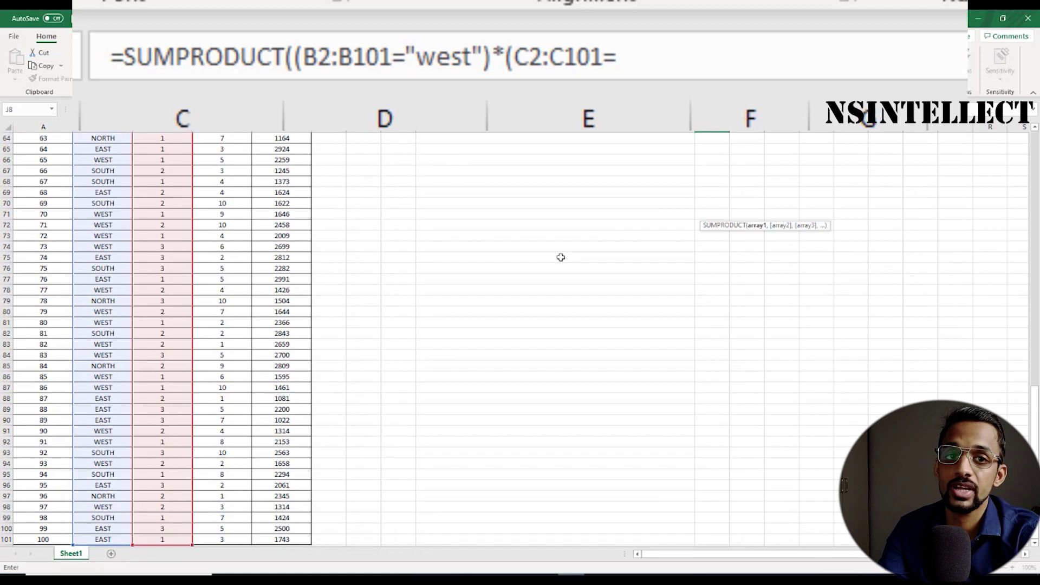
type("1")
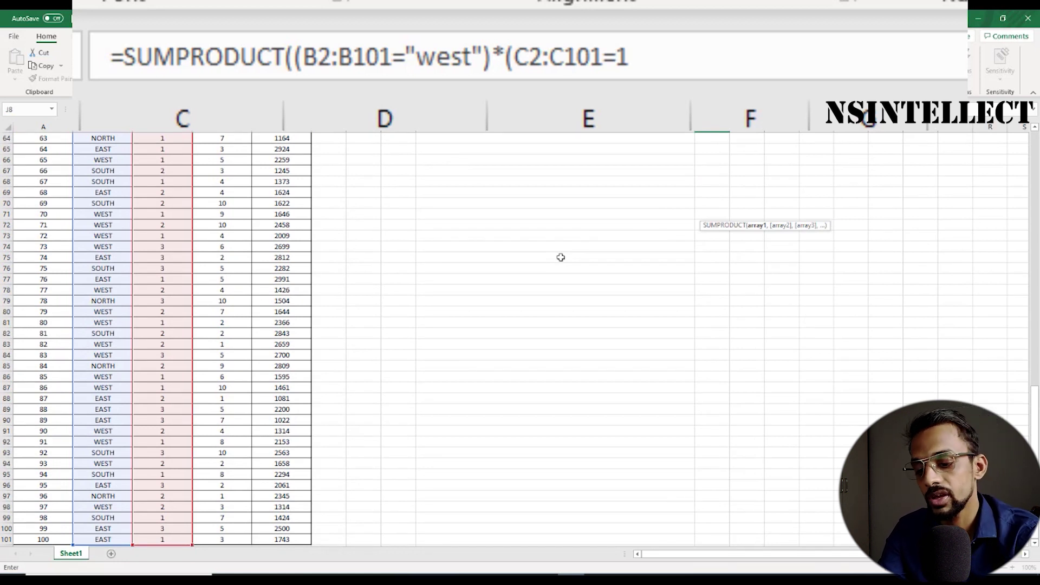
type(")*(")
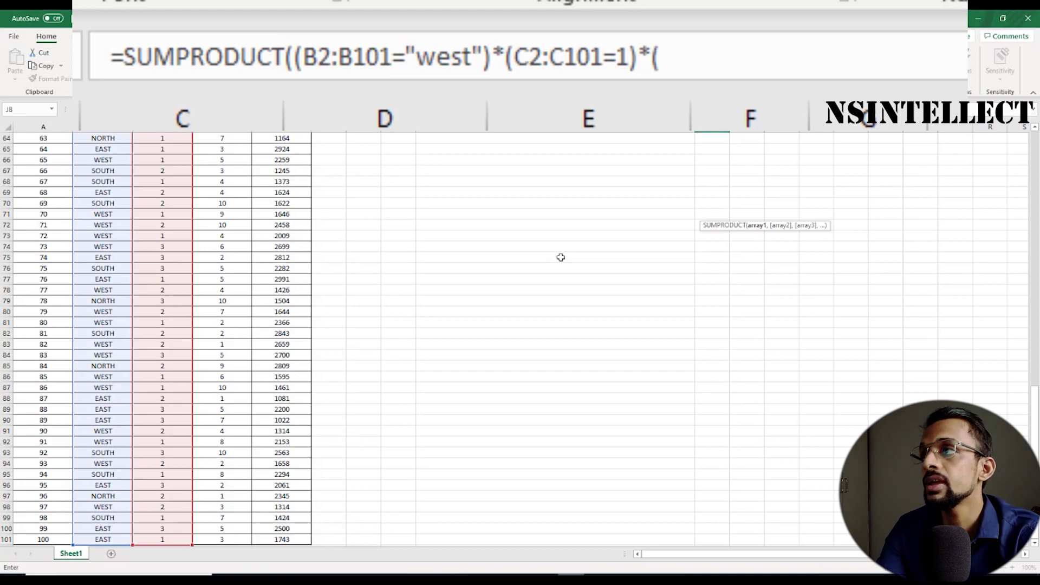
- Add the quantity-above-4 condition on D2:D101 to the J8 formula, removing a stray J7 reference
key("Up")
key("Up")
key("Up")
key("Up")
key("Left")
key("Left")
key("Left")
key("Left")
key("Left")
key("Left")
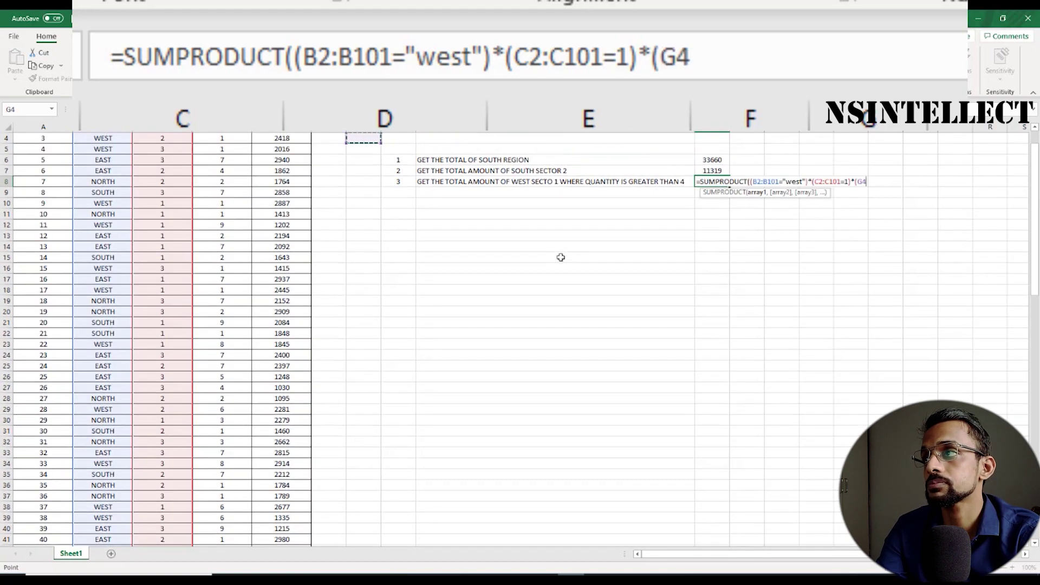
key("Up")
key("Up")
key("ctrl+shift+Down")
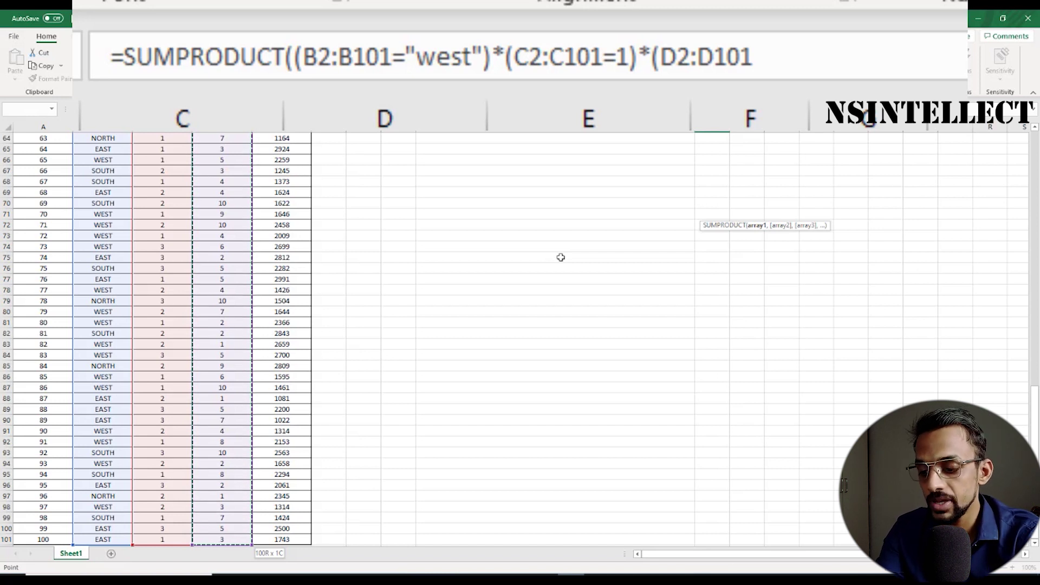
type(">4")
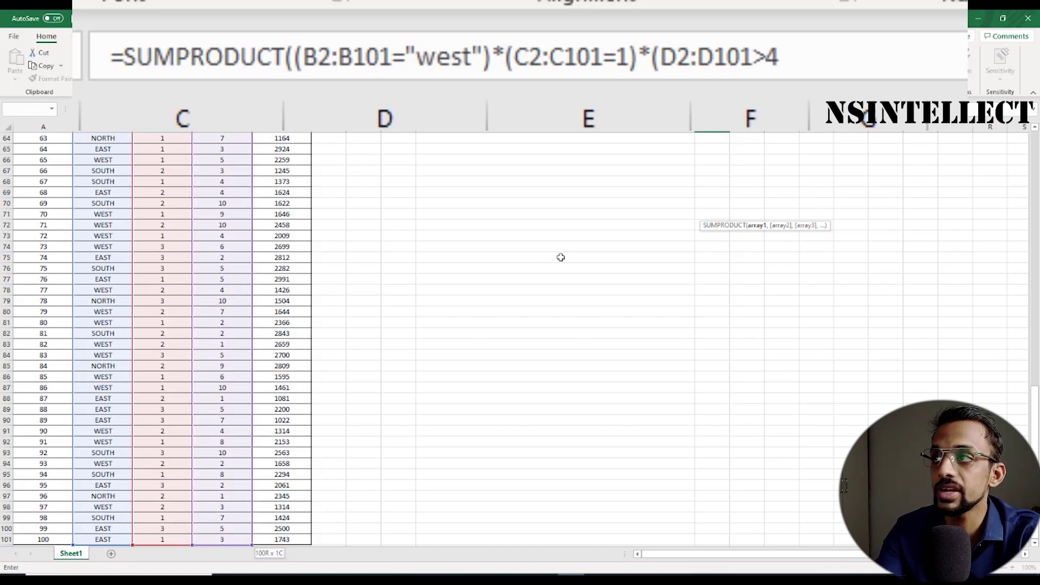
type(")")
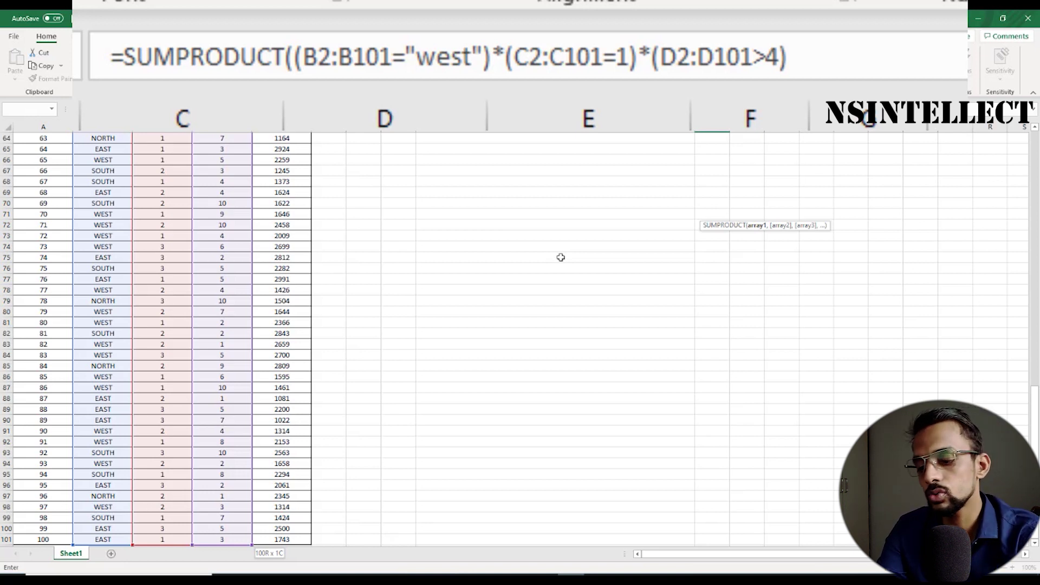
type("*")
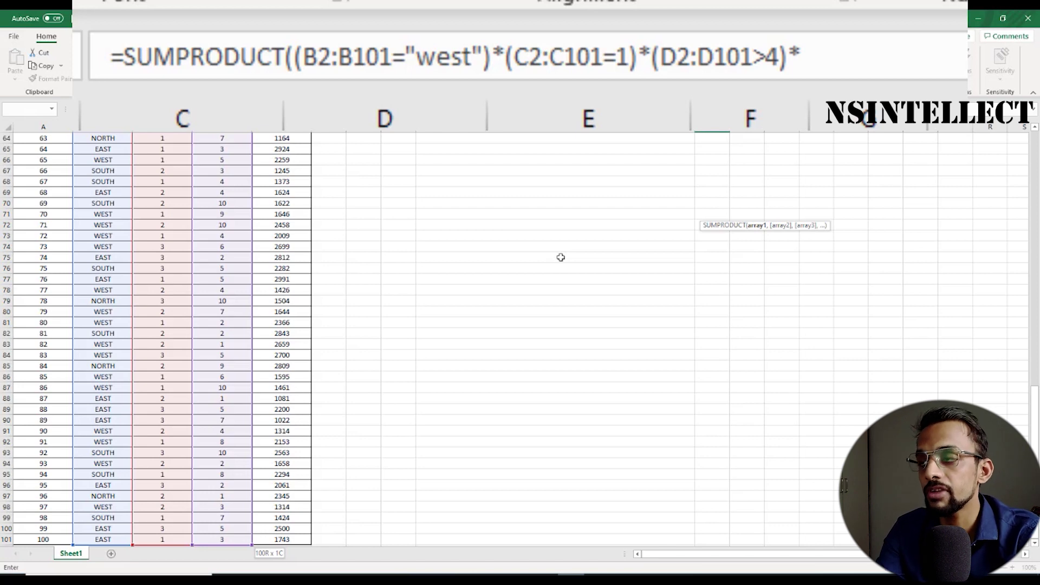
key("Up")
key("BackSpace")
key("BackSpace")
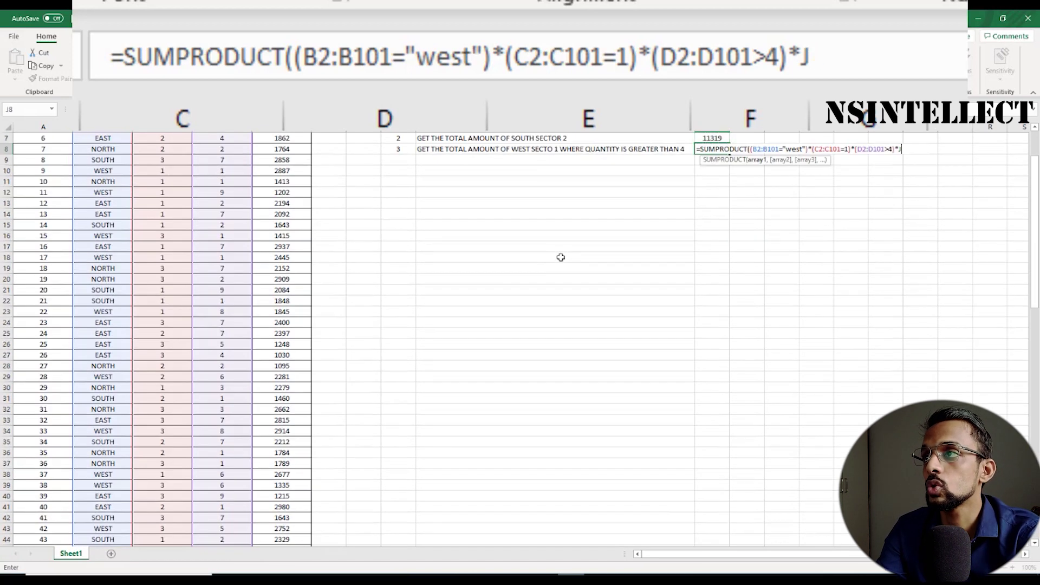
type("(")
- Finish J8 by multiplying by amounts E2:E101 and enter it, giving 14838
key("Left")
key("Left")
key("Left")
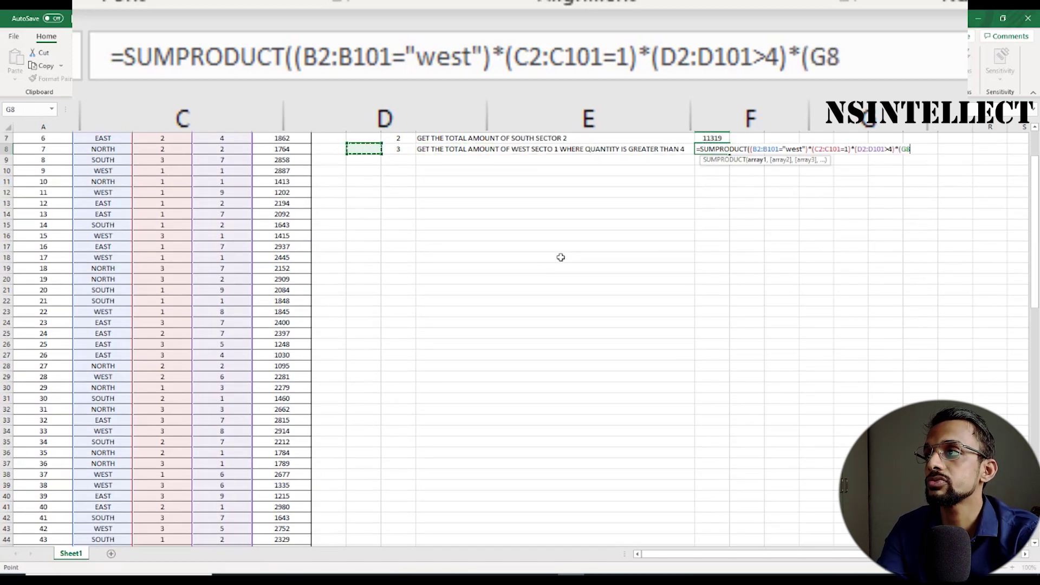
key("Left")
key("Left")
key("Up")
key("Up")
key("Up")
key("Up")
key("Up")
key("Up")
key("Up")
key("Down")
key("ctrl+shift+Down")
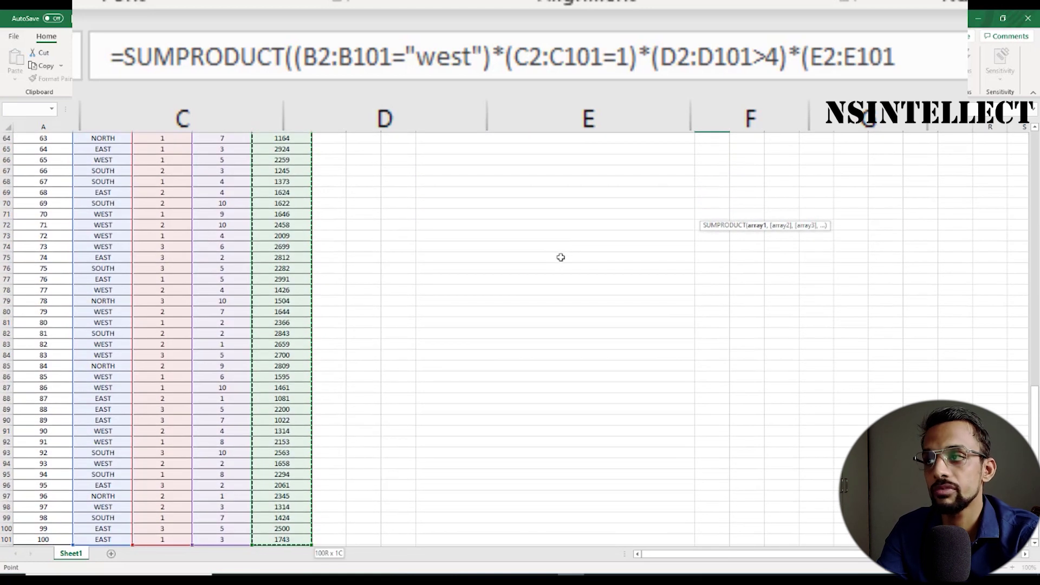
type("))")
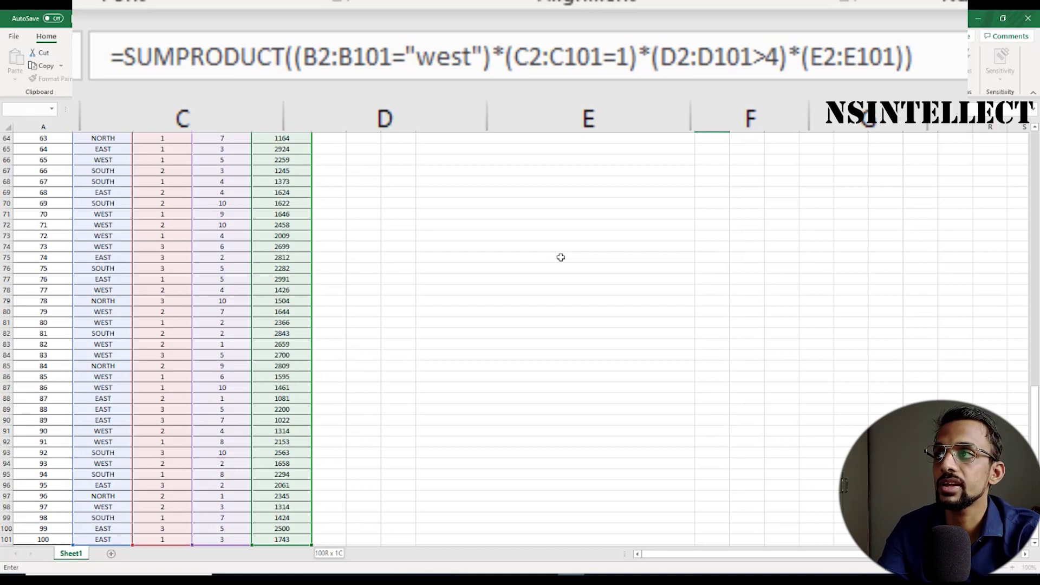
key("Return")
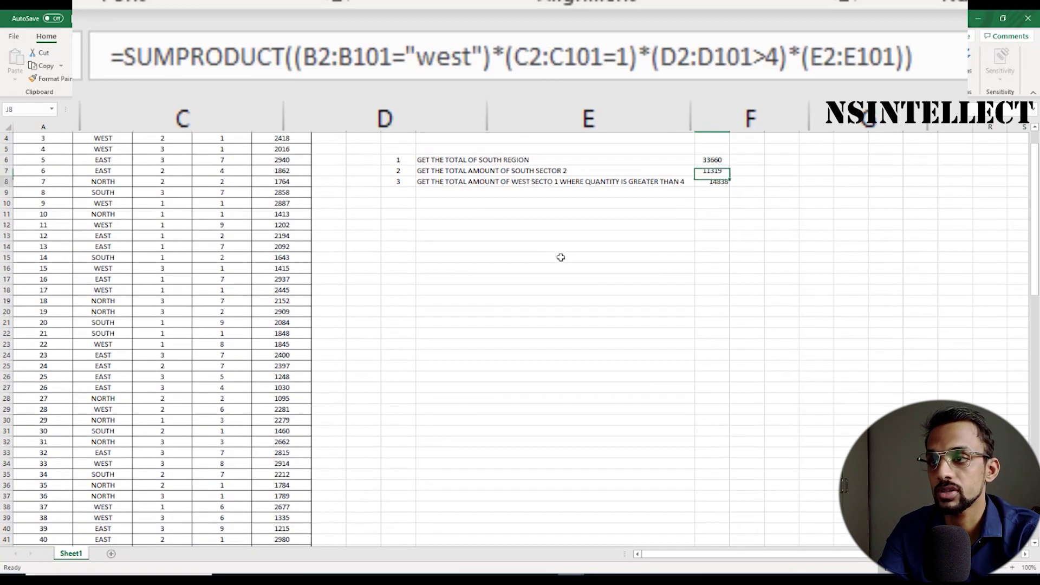